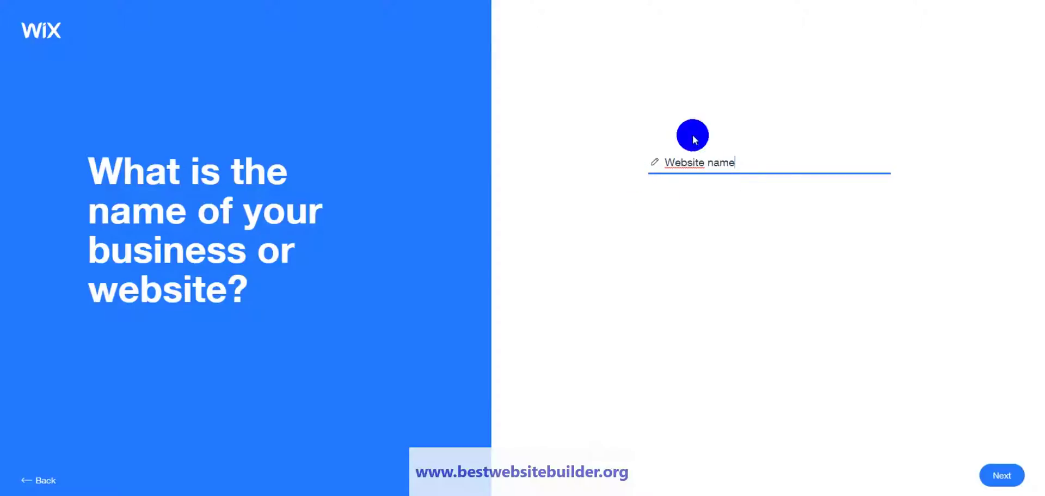
Accept "Website name" as the site's name and continue to the business location question
left_click(1005, 478)
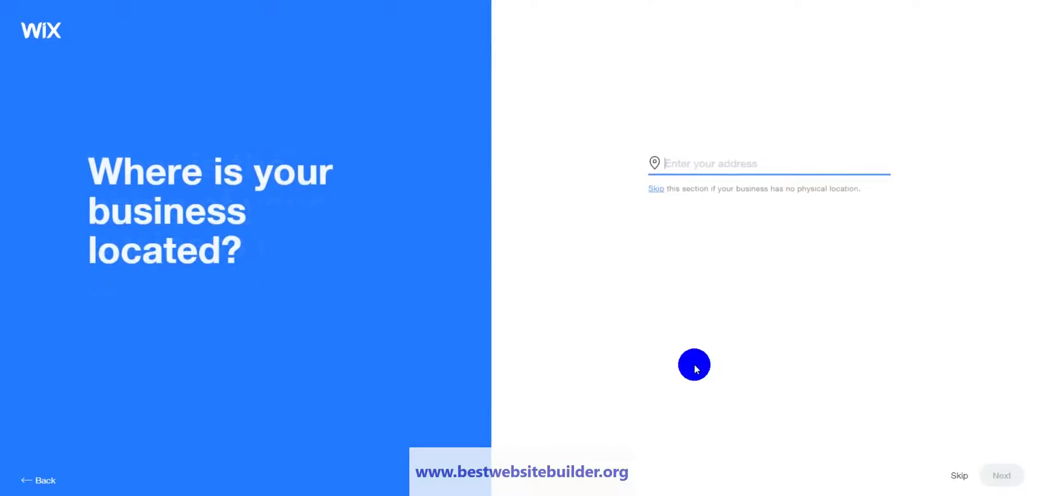
left_click_drag(138, 185, 296, 245)
left_click(296, 245)
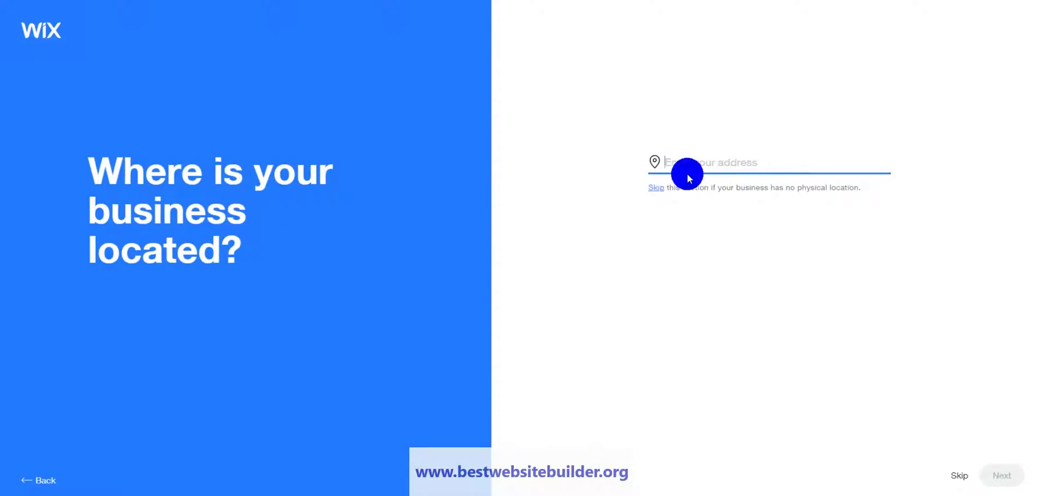
Try California, Tel Aviv, İstanbul and London, UK as the business location
type("alifornia")
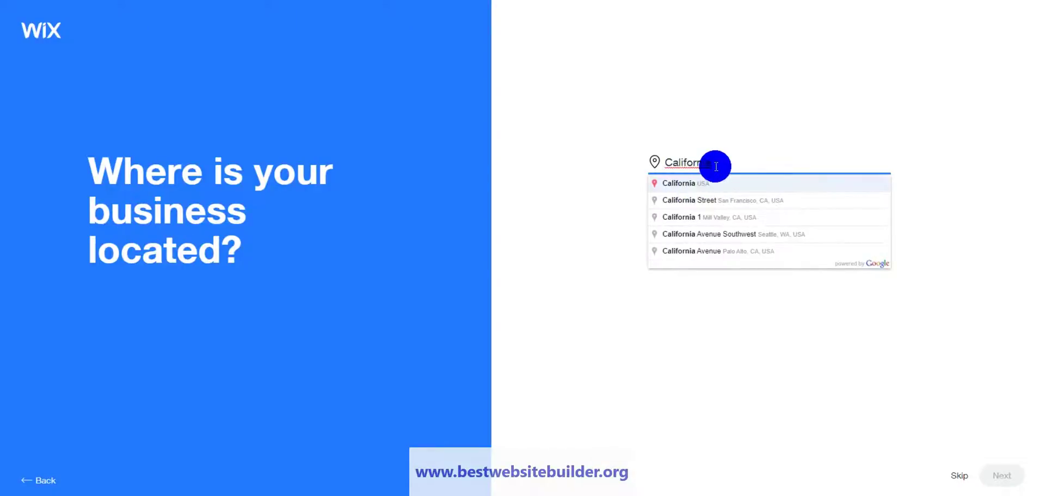
type("Tel Aviv")
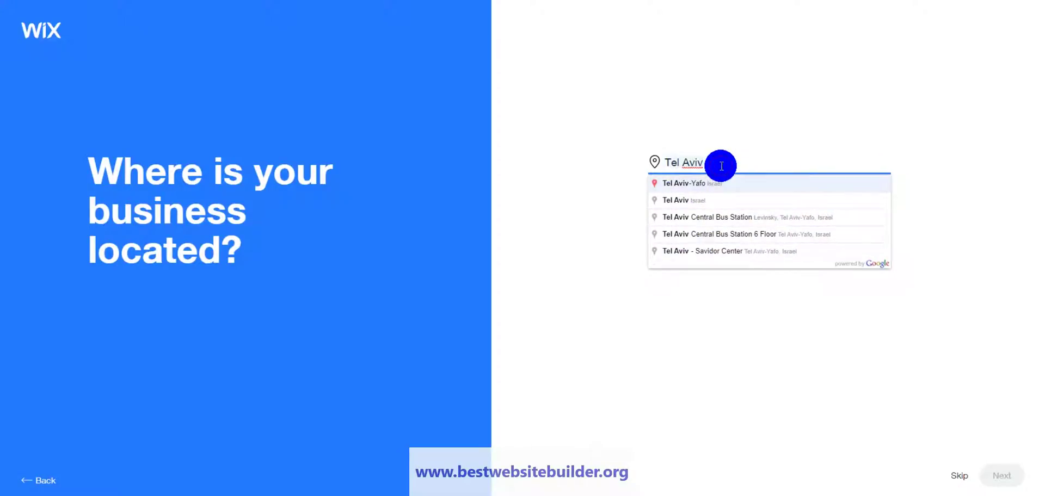
type("s")
key("BackSpace")
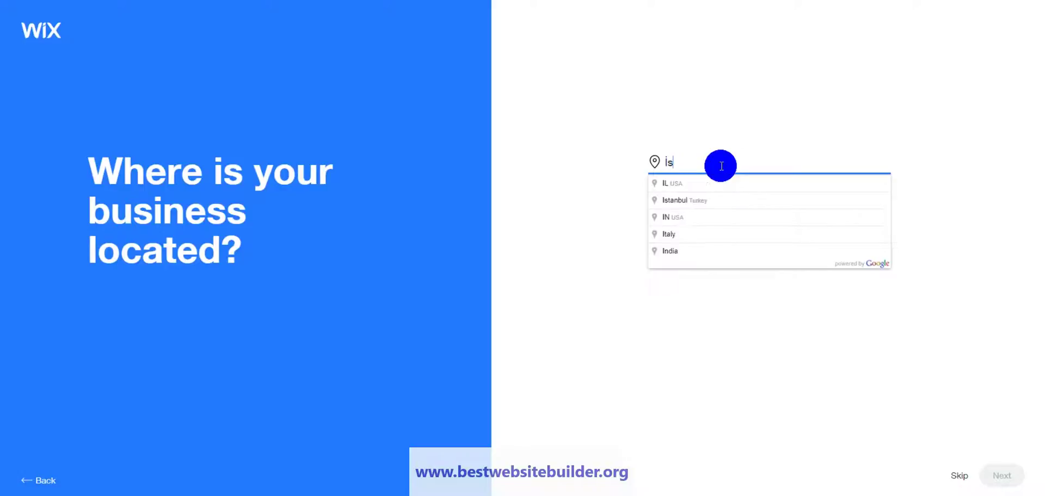
type("tanbu")
key("BackSpace")
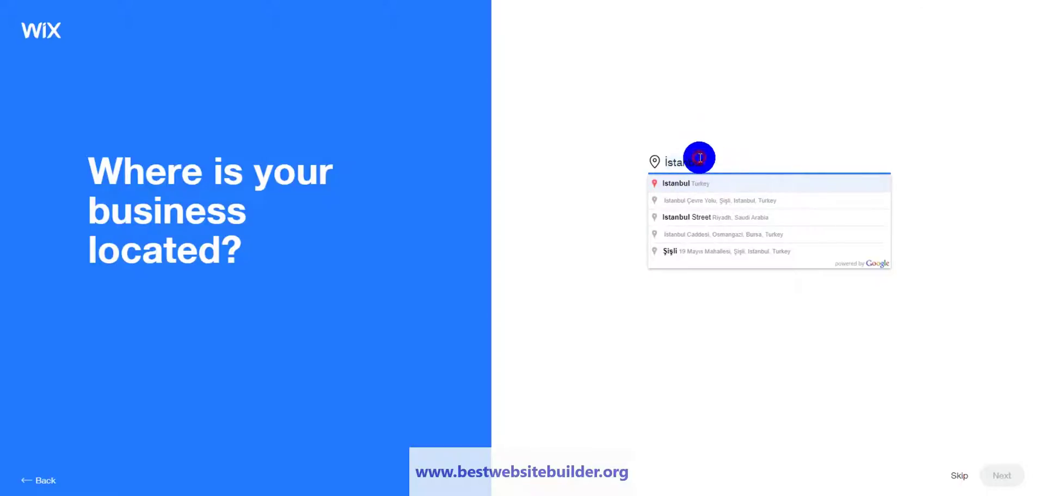
key("ctrl+a")
type("London")
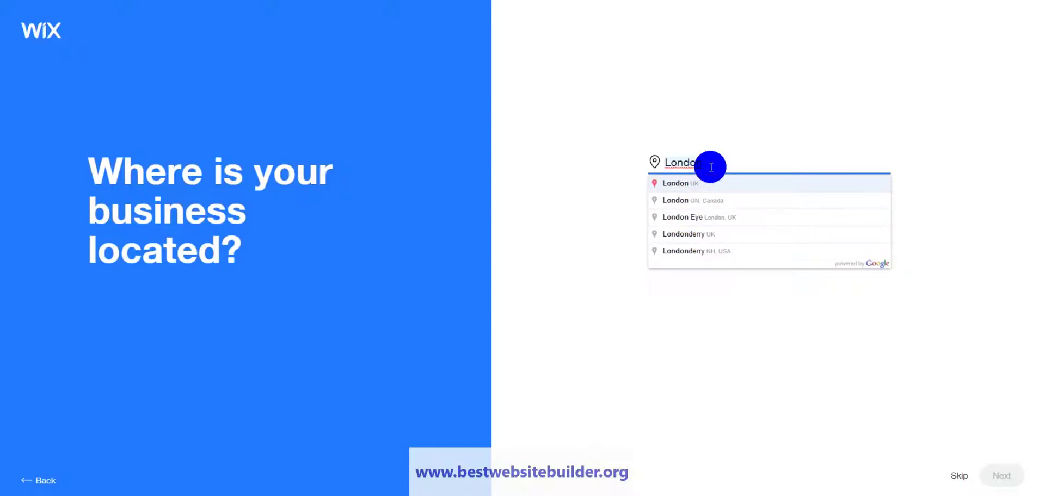
left_click(728, 183)
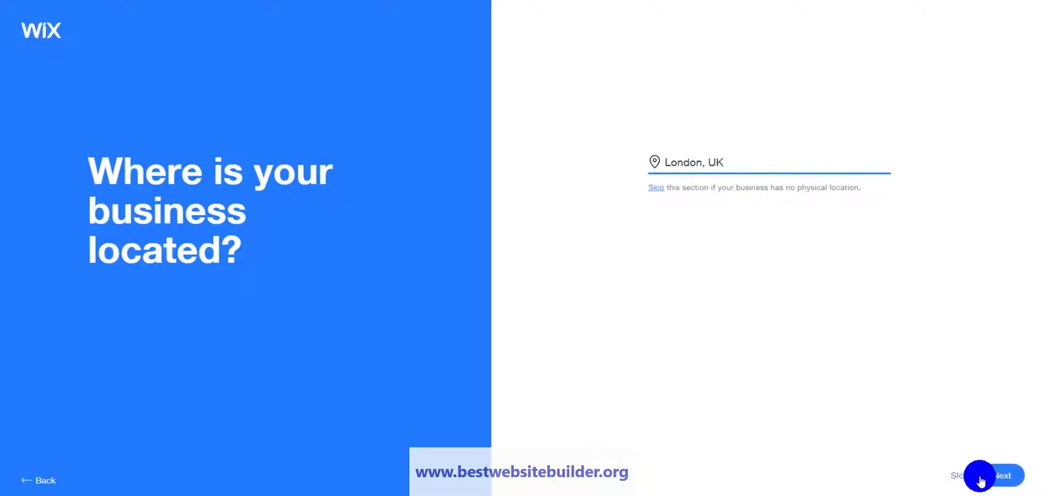
left_click(744, 162)
Skip the business location question and go on to the business info review
left_click(952, 475)
left_click_drag(94, 174, 346, 215)
left_click(347, 215)
Review the business info, add blank social media link entries, and continue with address, phone and fax left empty
left_click(782, 209)
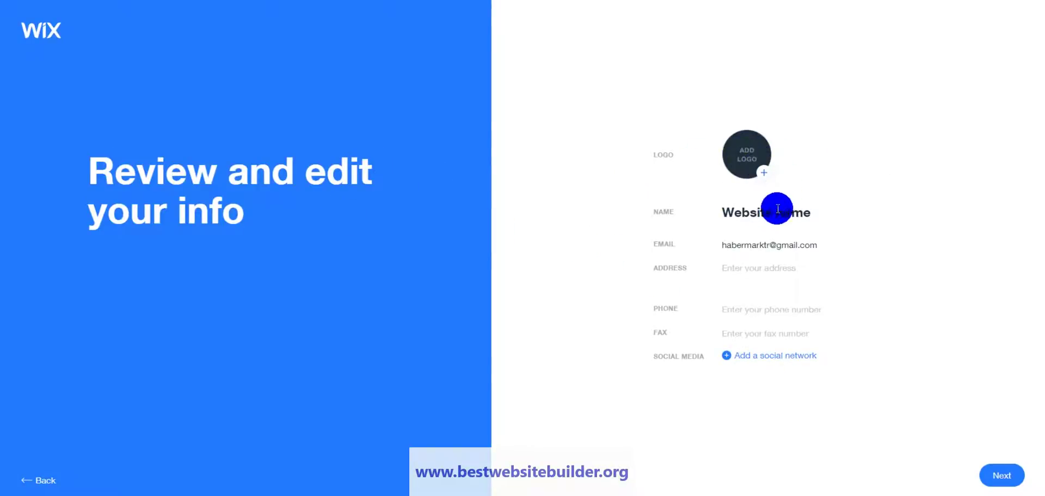
left_click(754, 267)
left_click(753, 310)
left_click(753, 336)
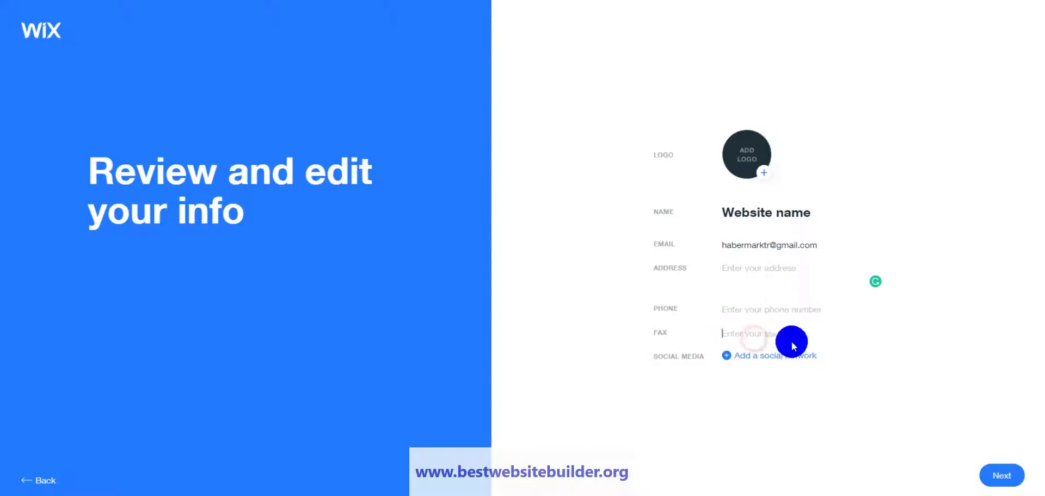
left_click(760, 375)
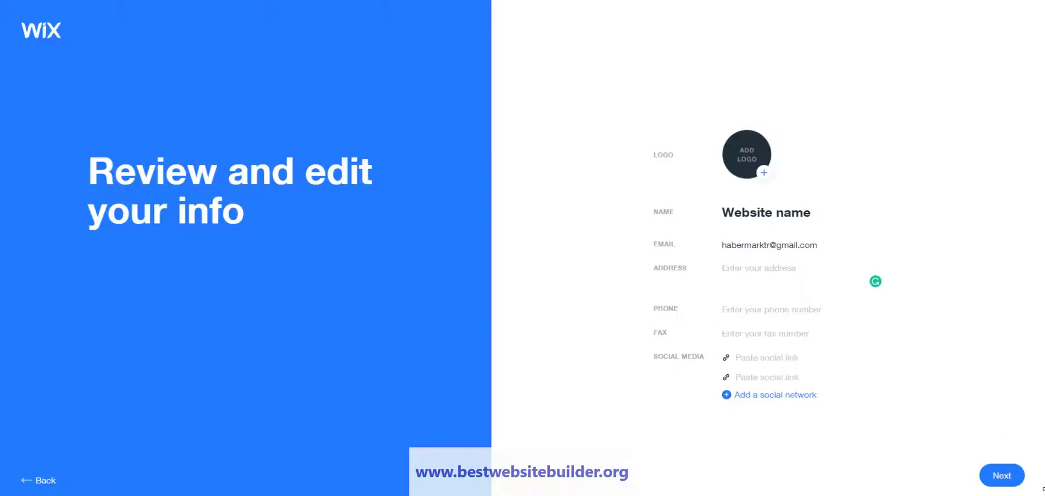
left_click(1002, 476)
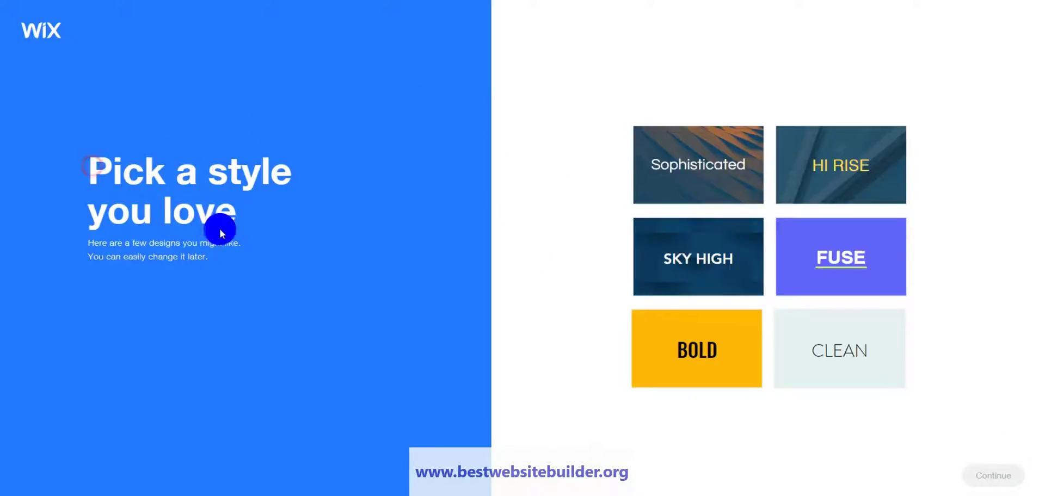
Choose the HI RISE style for the website and continue
left_click_drag(220, 227, 251, 250)
left_click(98, 261)
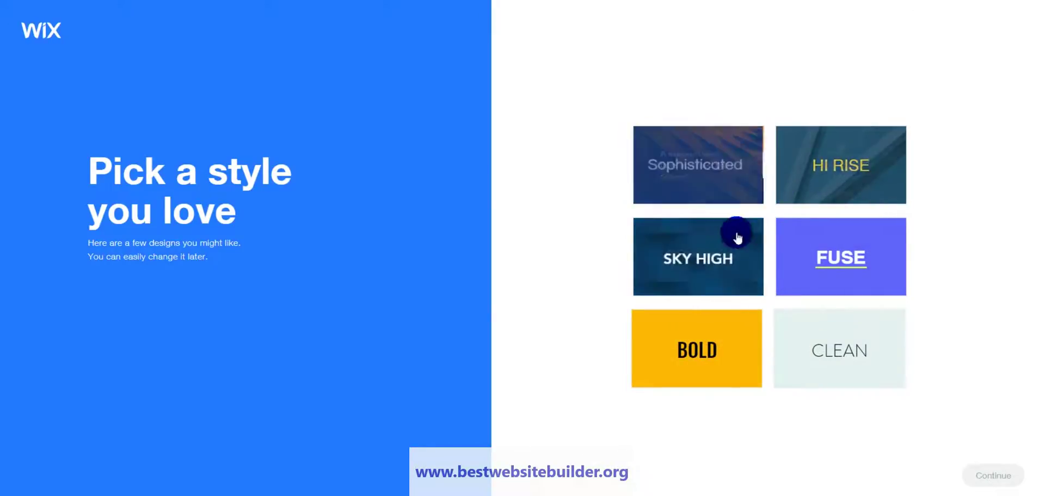
left_click(804, 193)
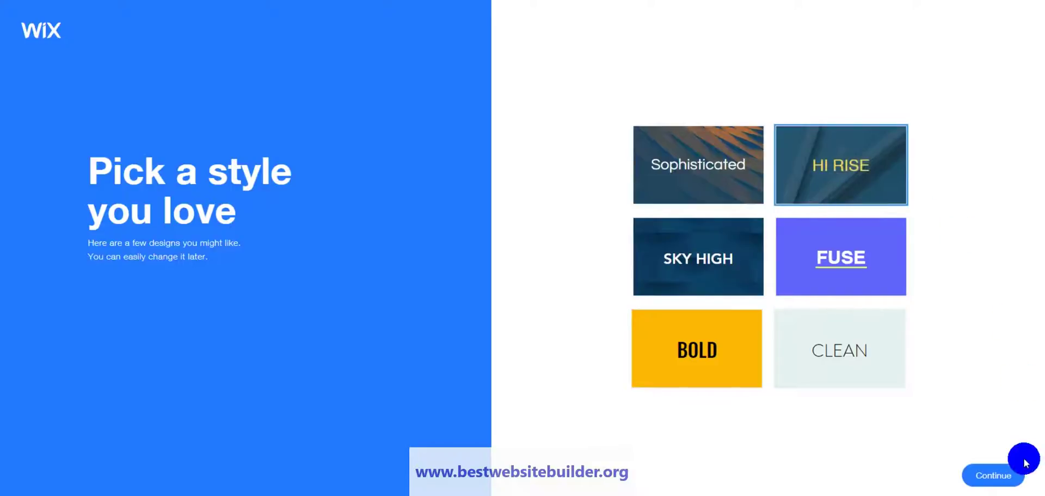
left_click(1006, 478)
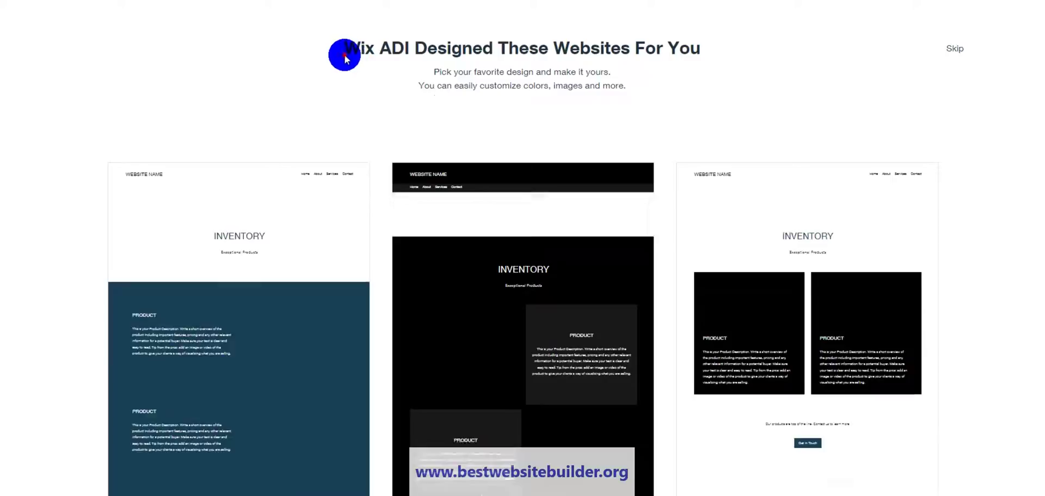
Pick the white ADI design with two side-by-side product images and open it for editing
left_click_drag(343, 56, 709, 63)
left_click(708, 61)
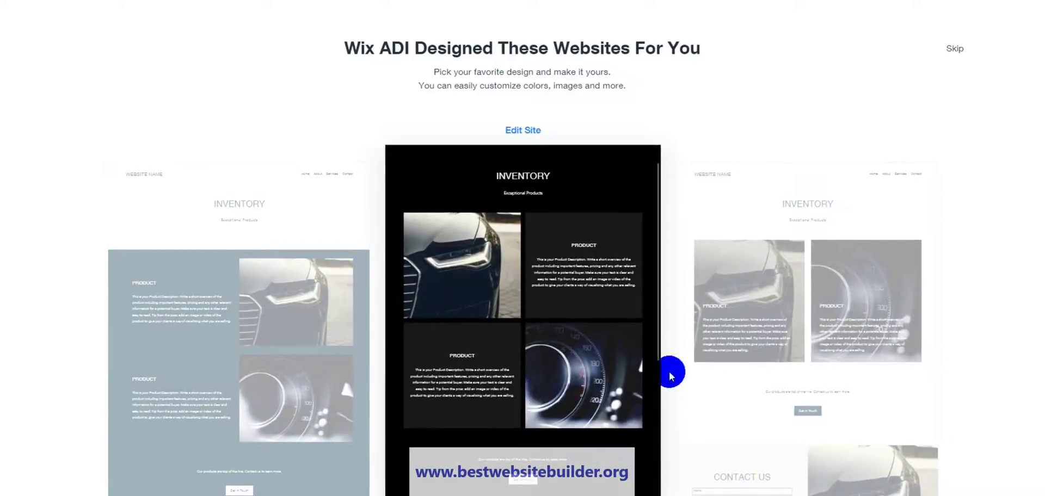
left_click(752, 357)
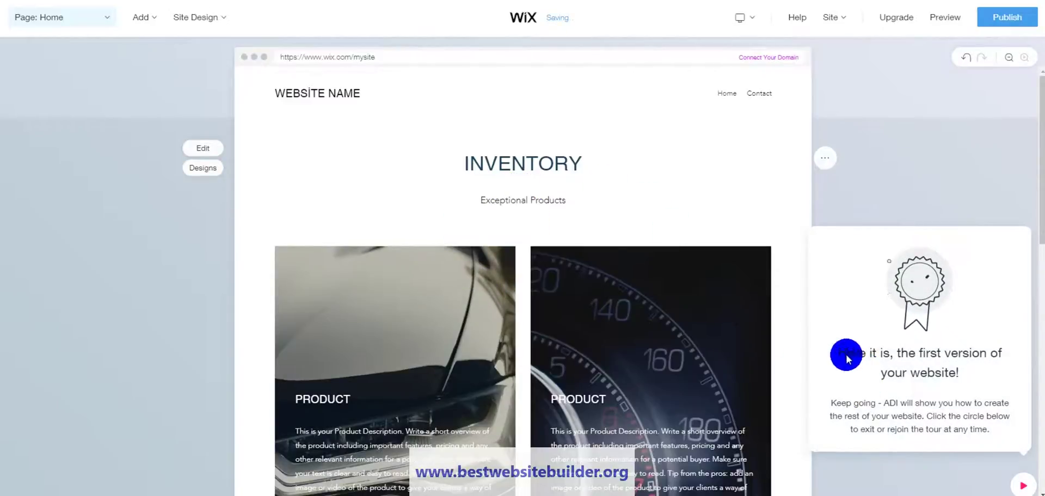
Examine the ADI tour's Smart Tips and its What's Next list through the SEO items, and close the tour
left_click_drag(858, 361, 989, 373)
left_click(982, 370)
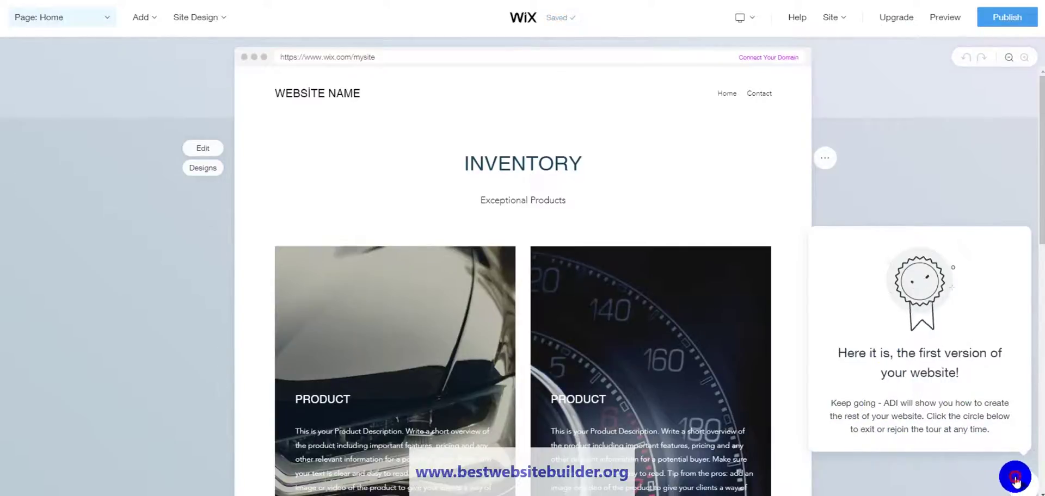
left_click(1016, 482)
left_click(1016, 481)
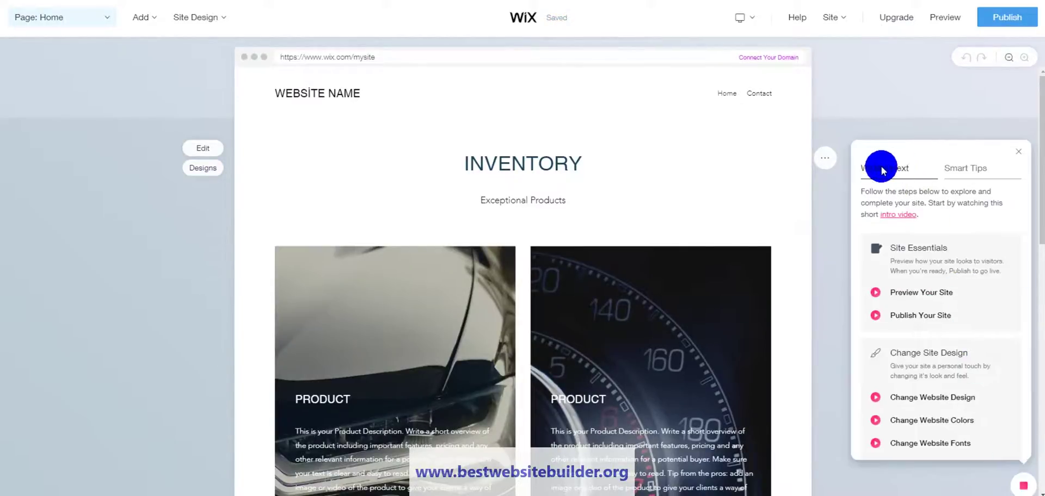
left_click(959, 173)
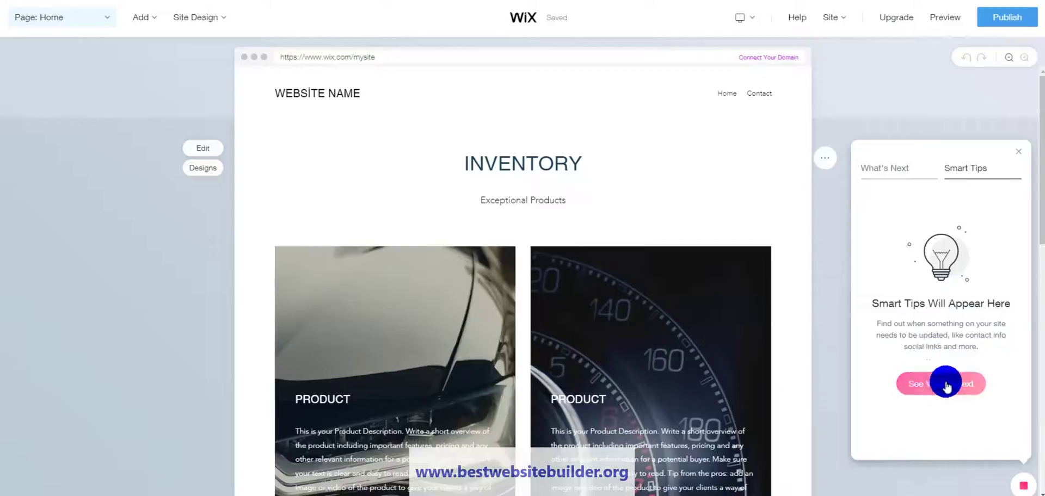
left_click(889, 175)
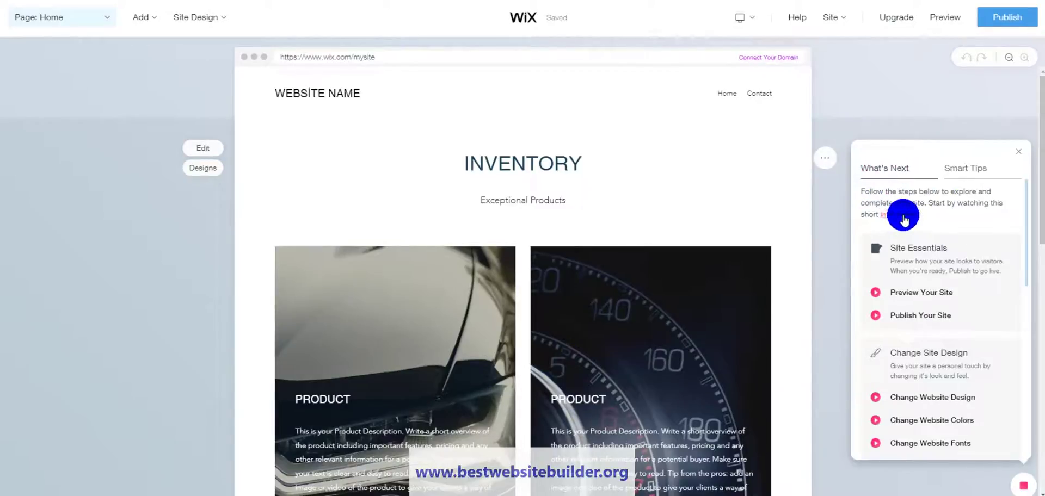
scroll(975, 282, "down", 2)
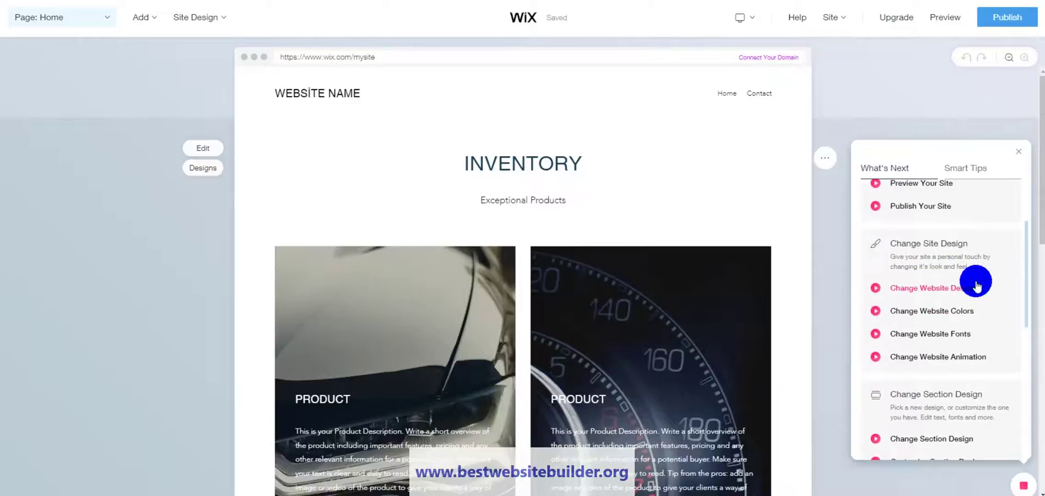
scroll(959, 364, "down", 3)
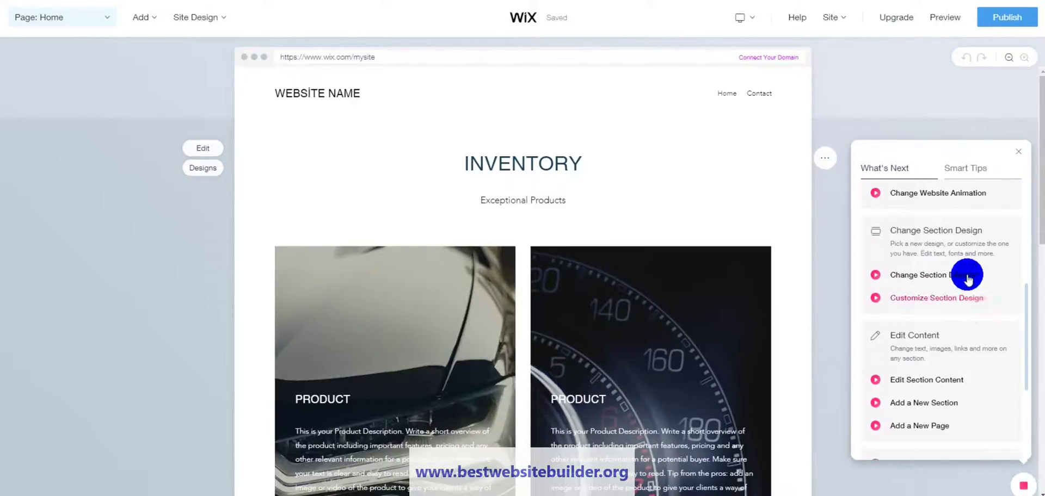
scroll(945, 307, "down", 3)
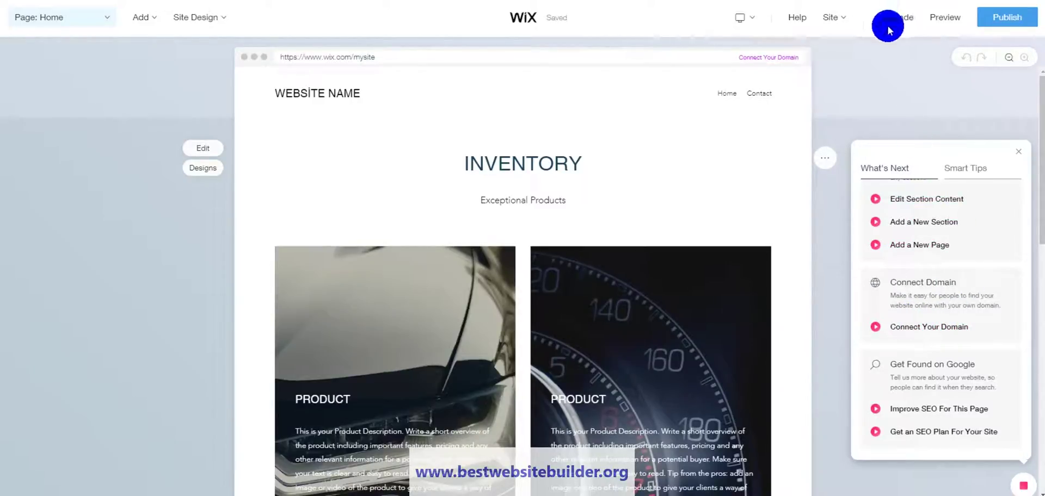
left_click(1020, 154)
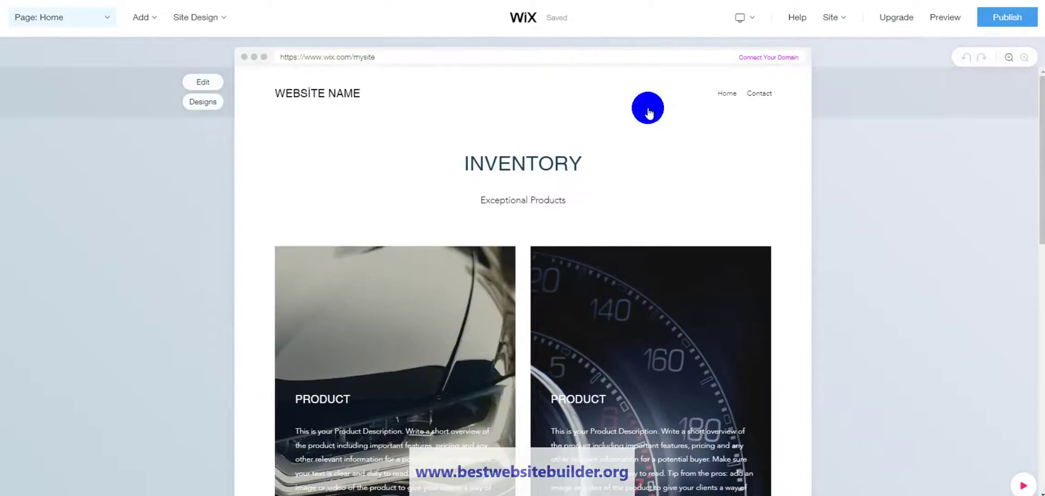
scroll(521, 357, "down", 10)
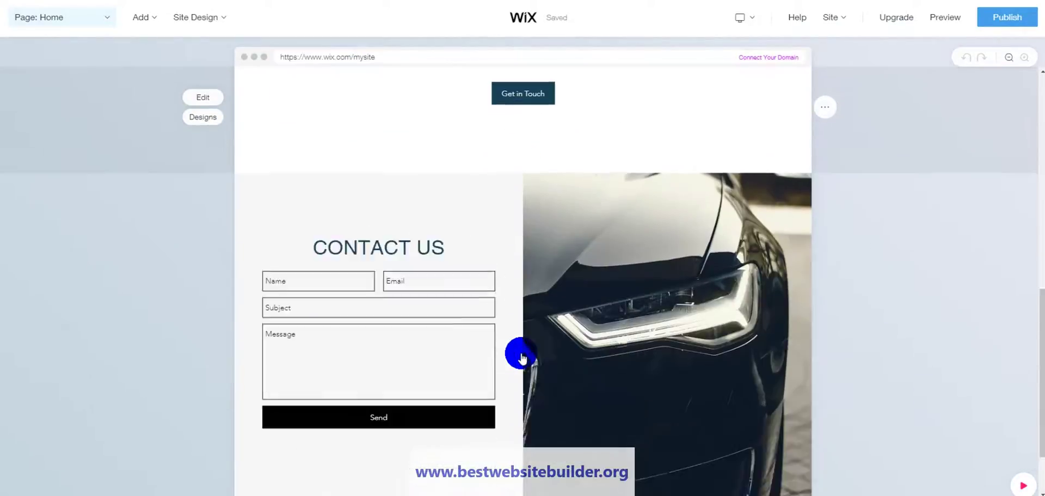
scroll(571, 313, "up", 10)
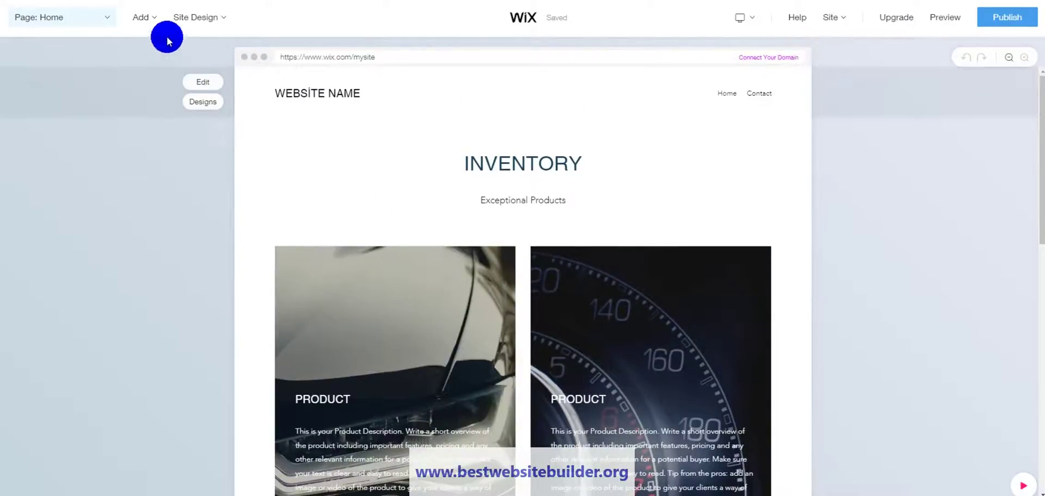
mouse_move(201, 21)
mouse_move(145, 21)
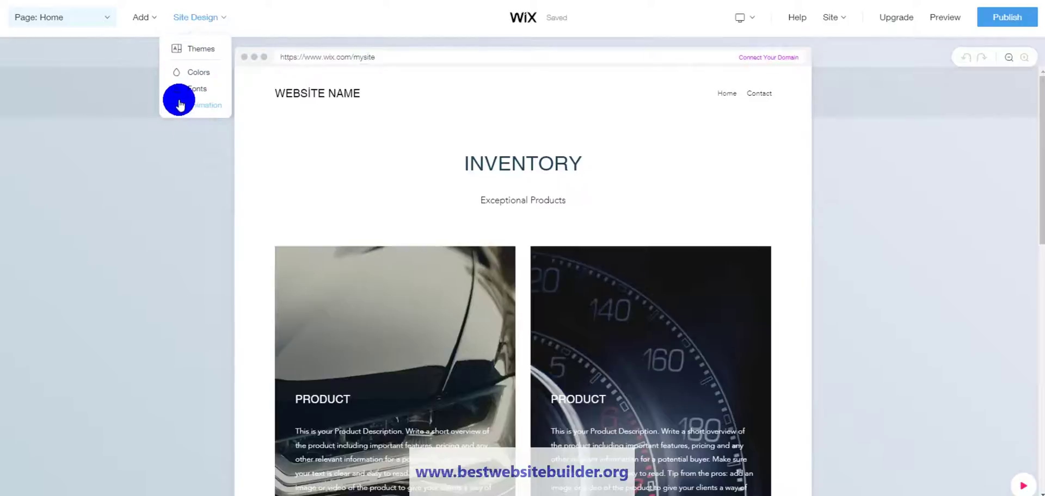
Set the Home page's URL to "homepage" in its page SEO settings and close the page list
left_click(93, 18)
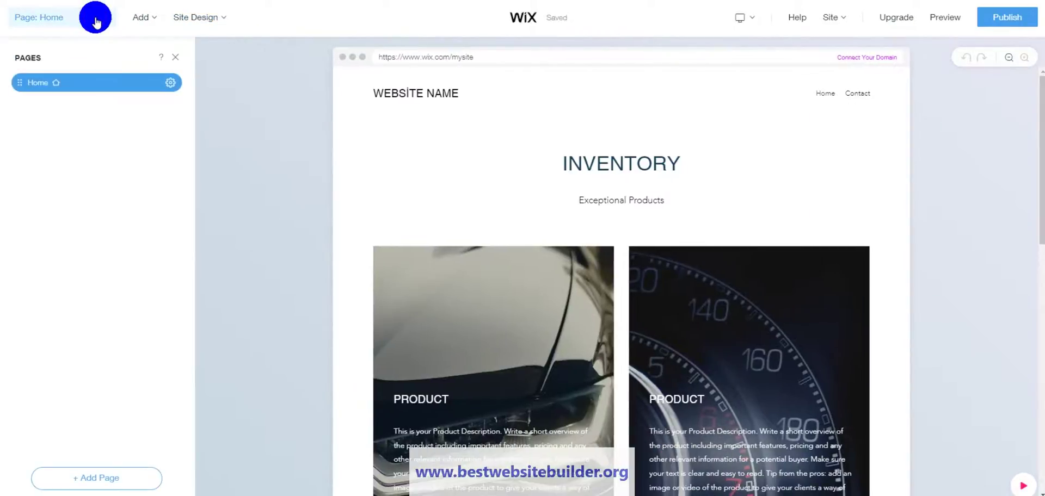
left_click(170, 83)
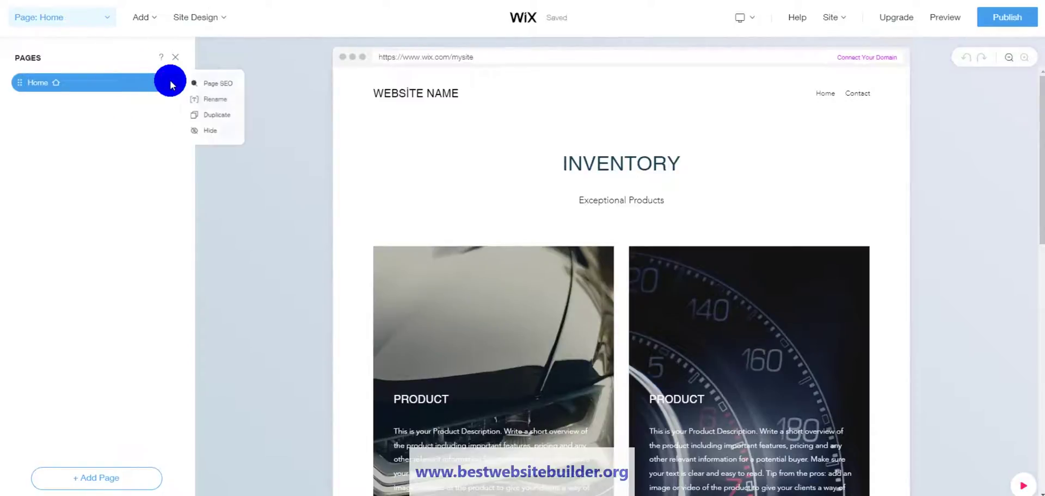
left_click(217, 84)
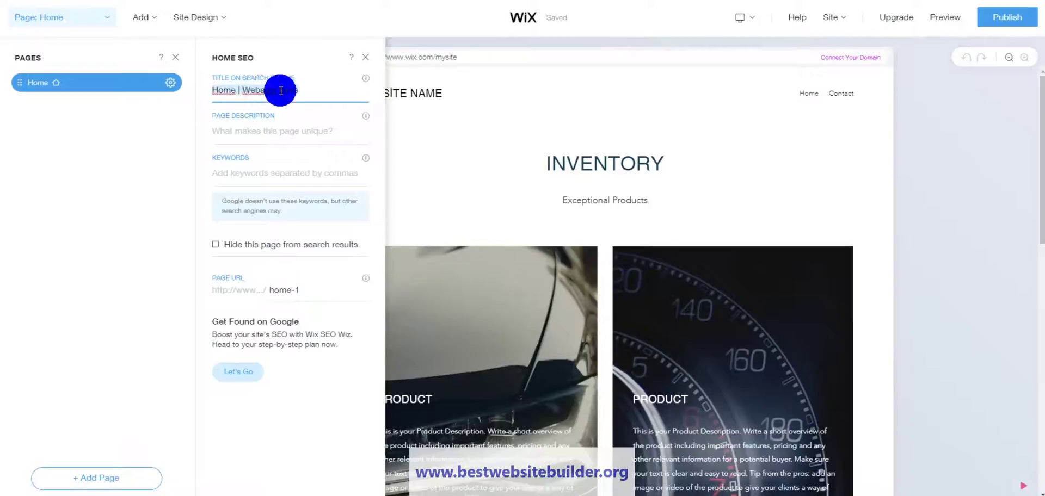
left_click(312, 93)
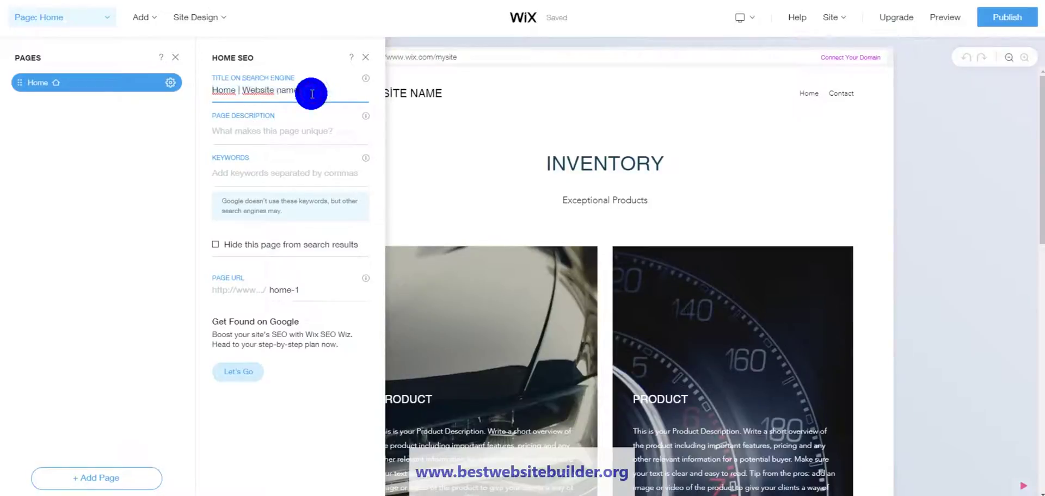
left_click(250, 125)
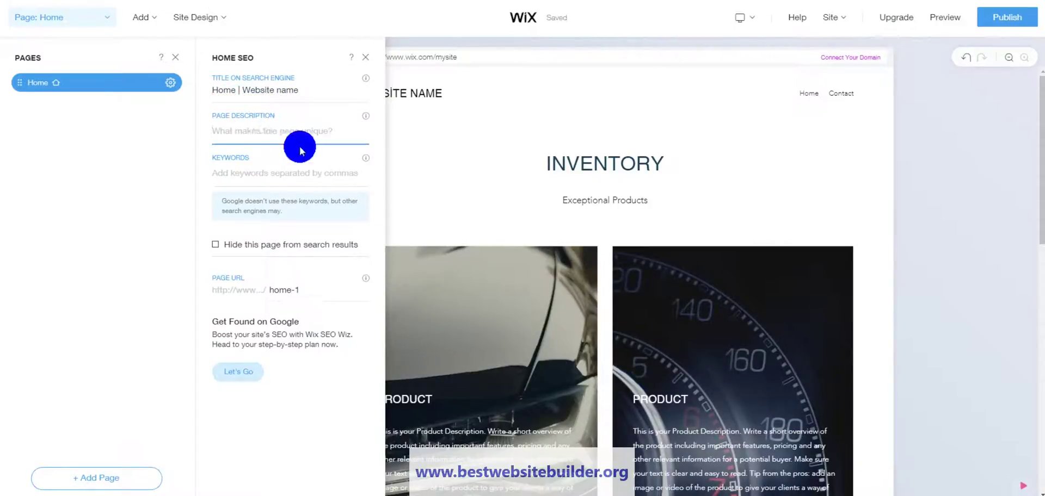
left_click(258, 172)
left_click(284, 293)
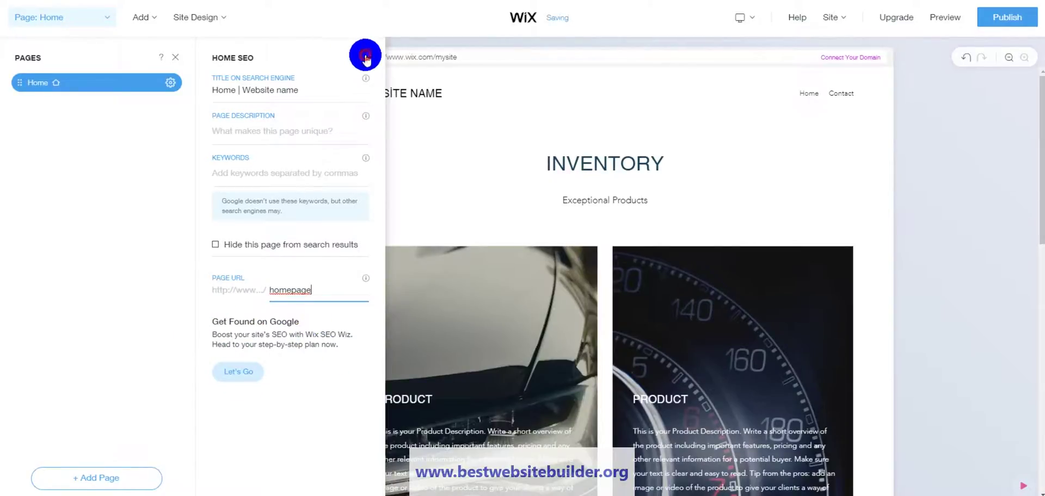
left_click(174, 56)
left_click(175, 56)
left_click(156, 19)
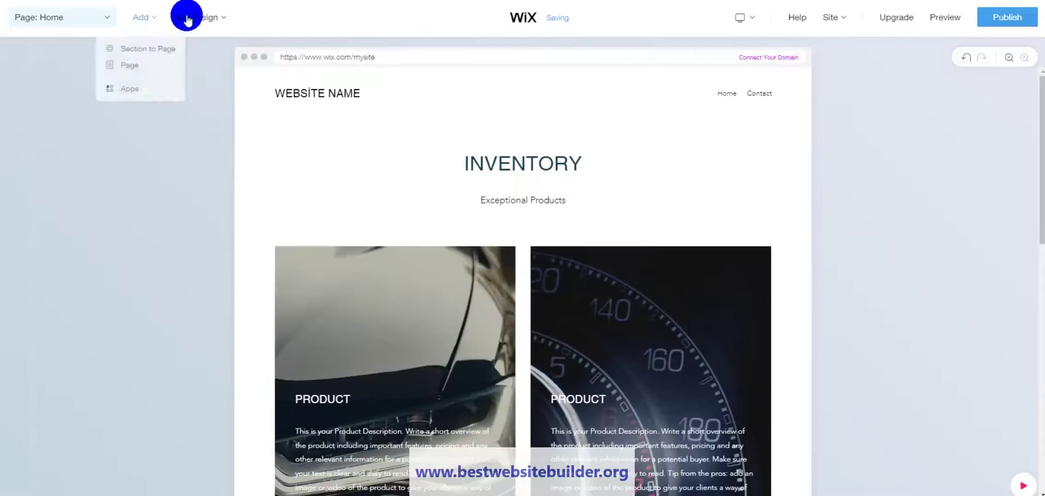
Set the site's animation type to Fade, dismissing the automatic-save notice, and close the animation settings
left_click(197, 17)
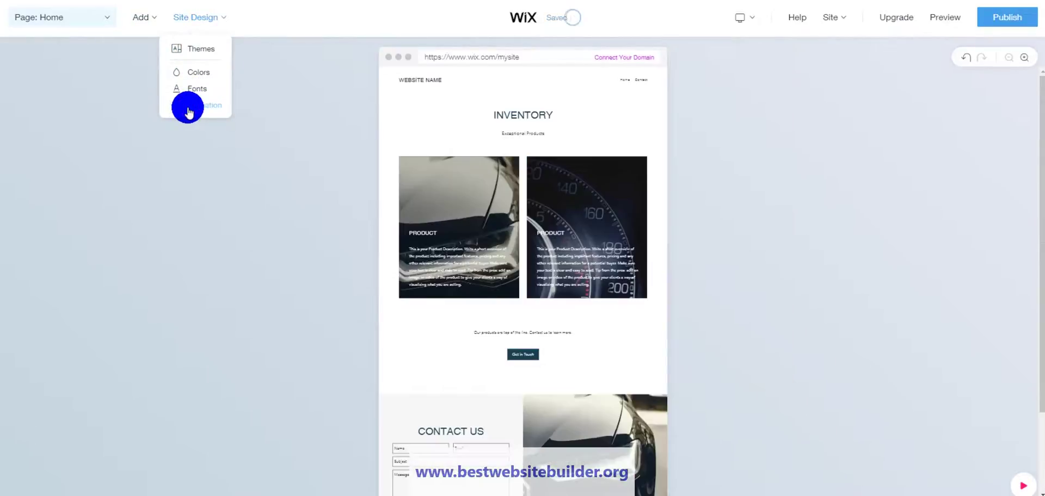
left_click(188, 107)
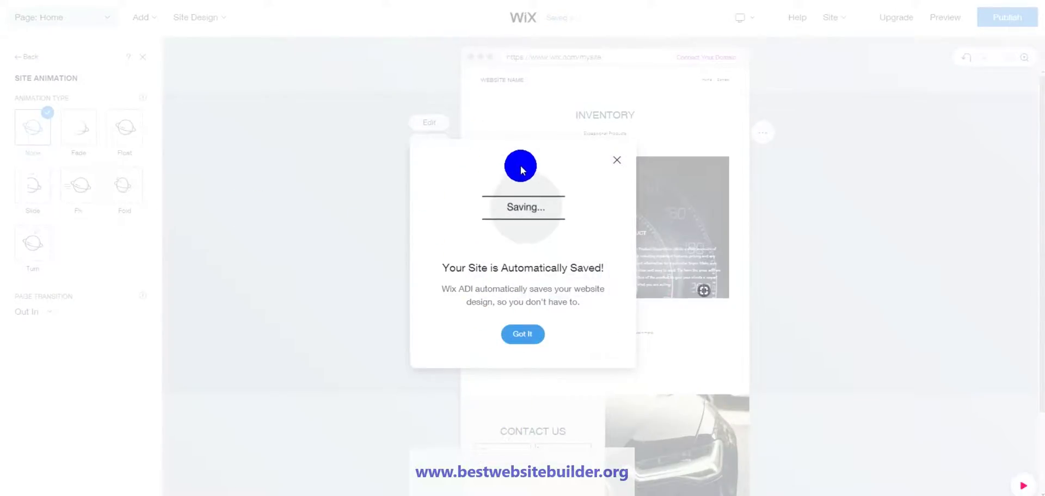
left_click(525, 342)
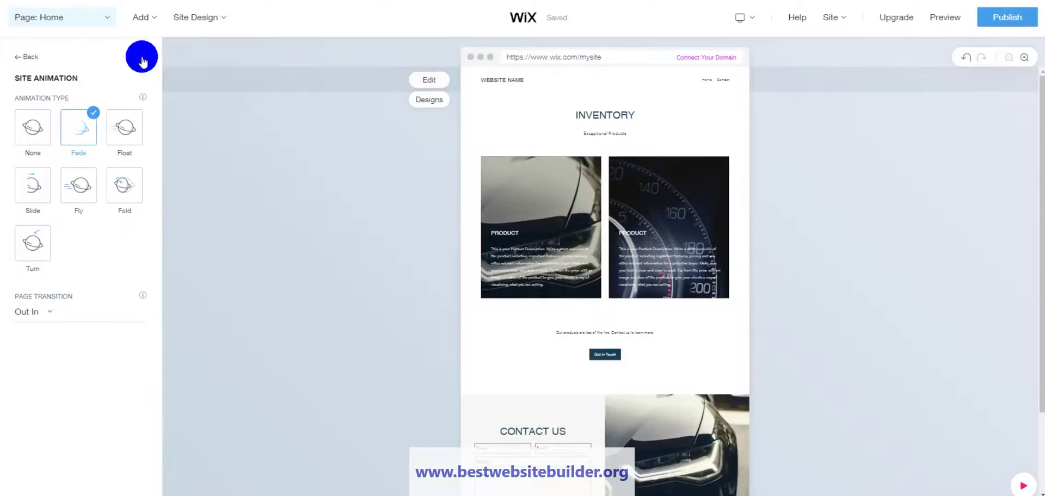
left_click(142, 57)
Apply the Deep Forest theme to the site, close the theme list and look over the restyled Home page
mouse_move(202, 23)
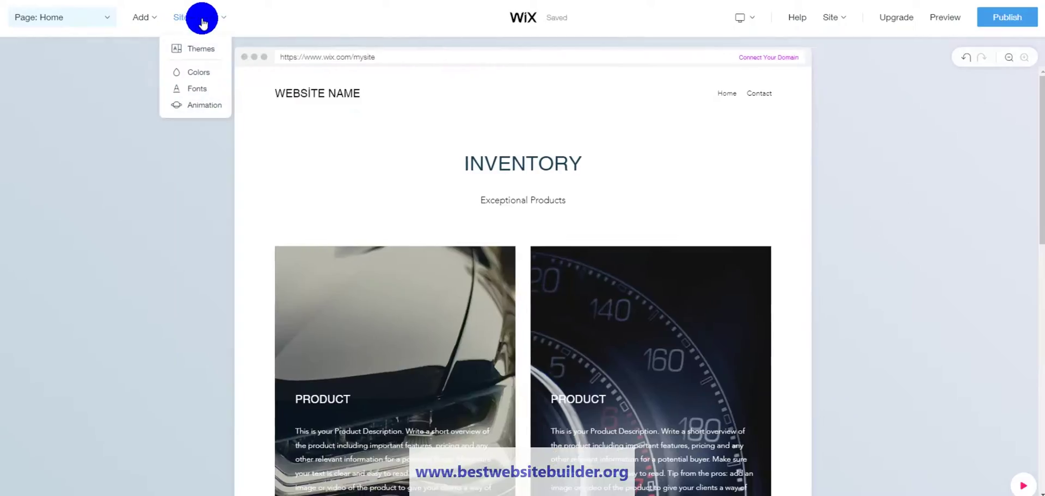
left_click(200, 49)
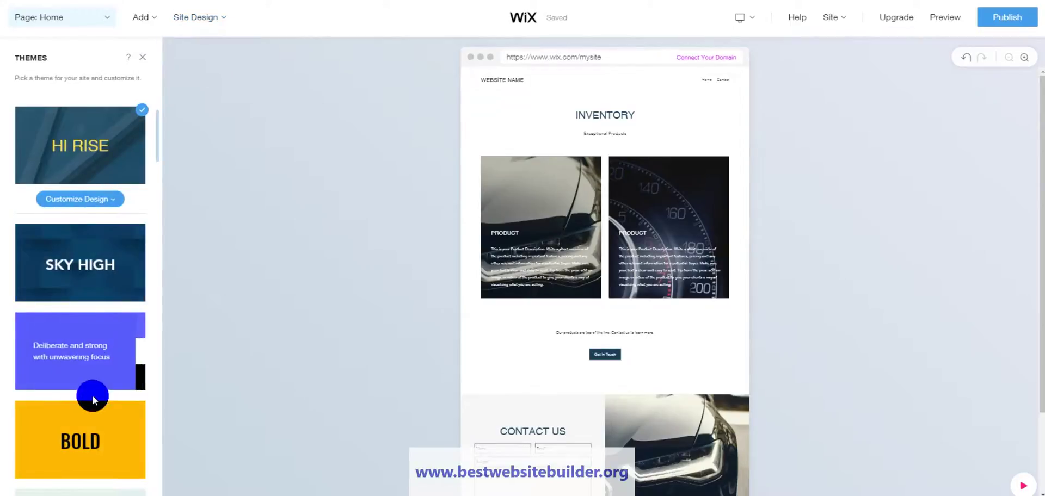
scroll(93, 351, "down", 4)
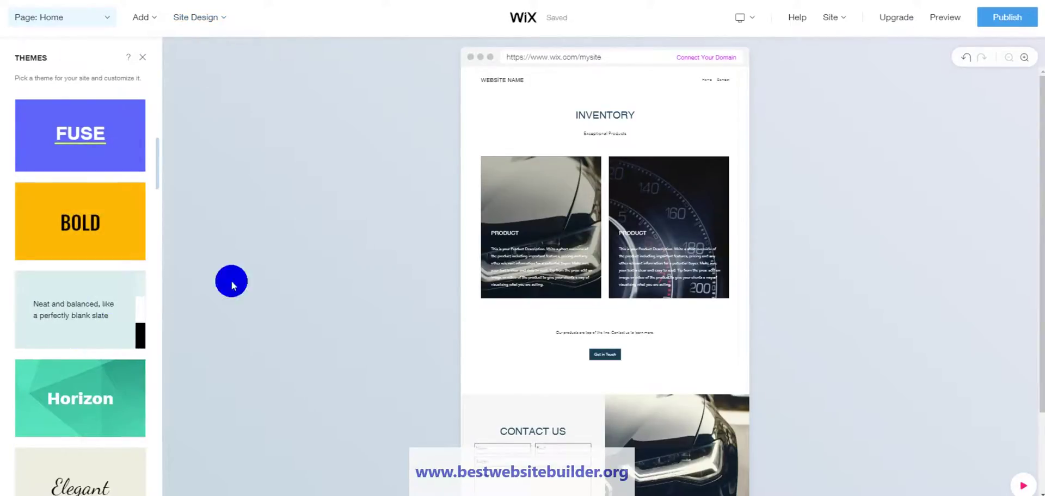
scroll(80, 228, "down", 5)
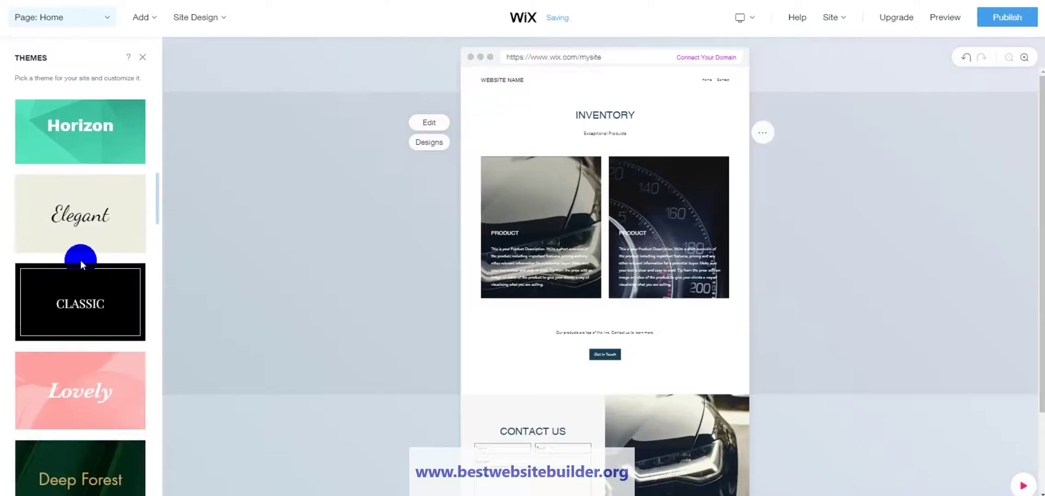
scroll(100, 327, "down", 1)
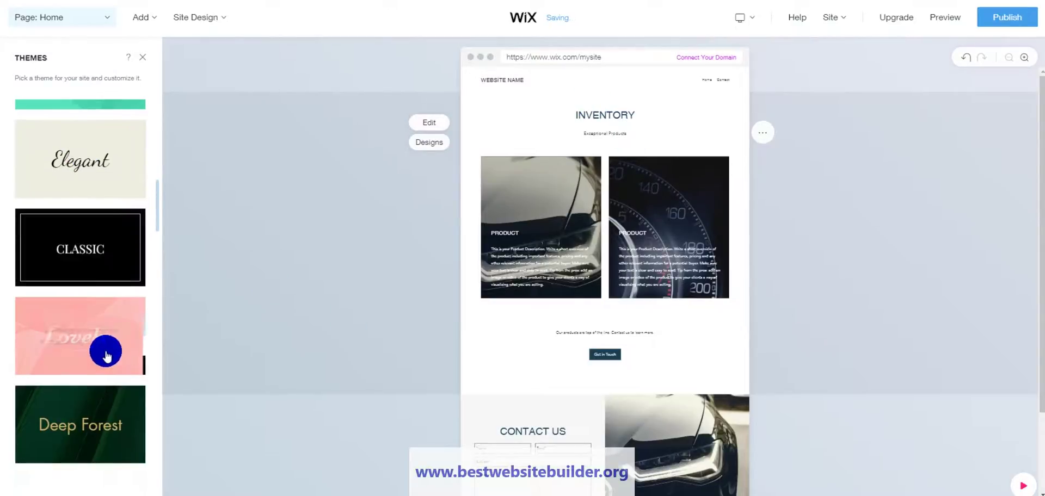
left_click(95, 407)
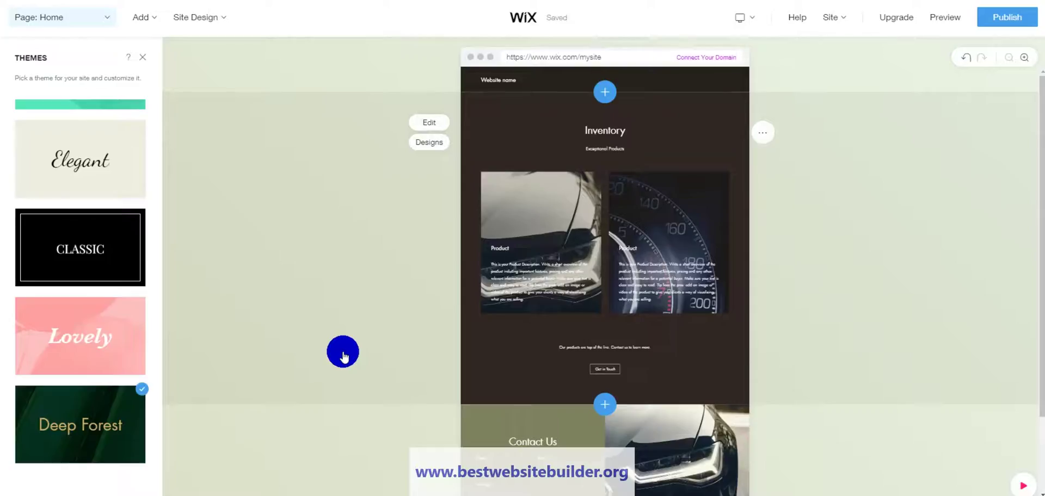
scroll(607, 202, "down", 2)
scroll(607, 206, "up", 2)
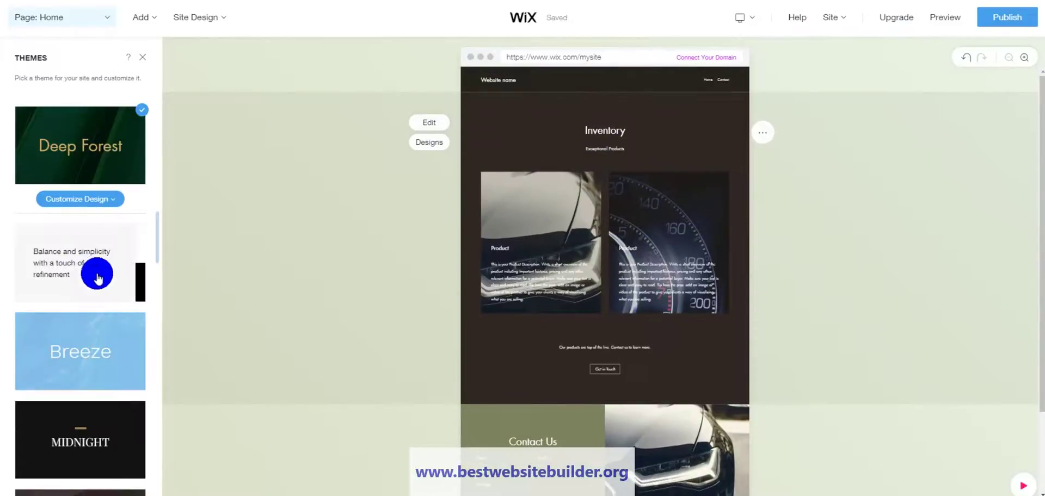
left_click(143, 56)
scroll(577, 214, "down", 10)
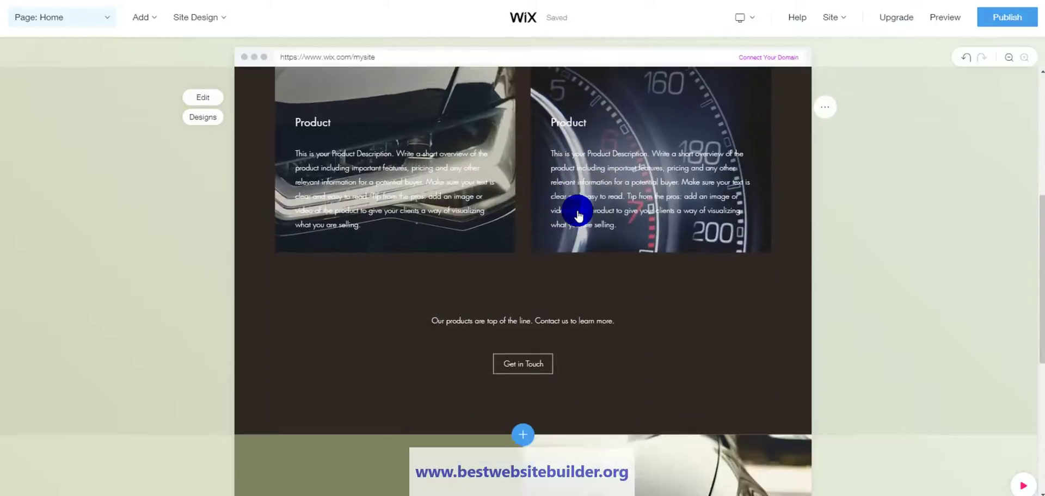
scroll(590, 264, "up", 10)
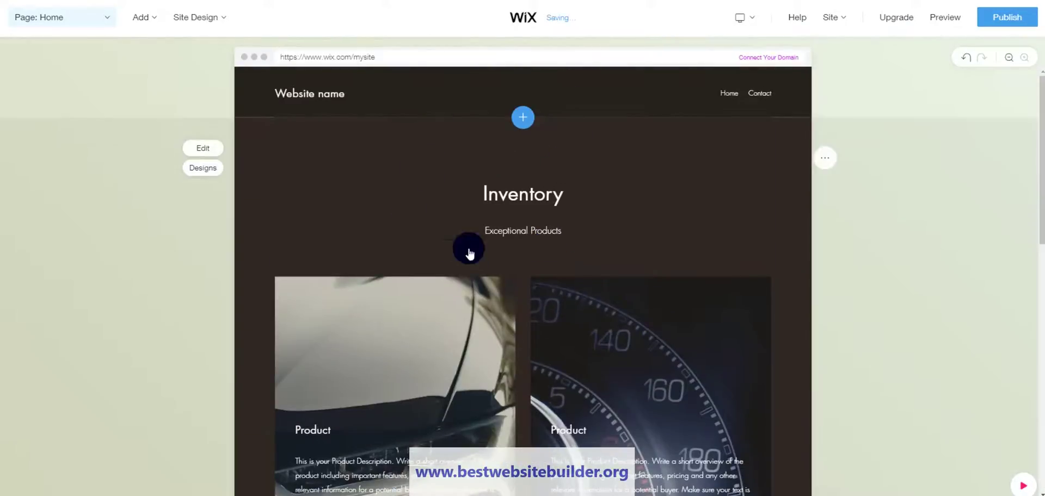
left_click(198, 18)
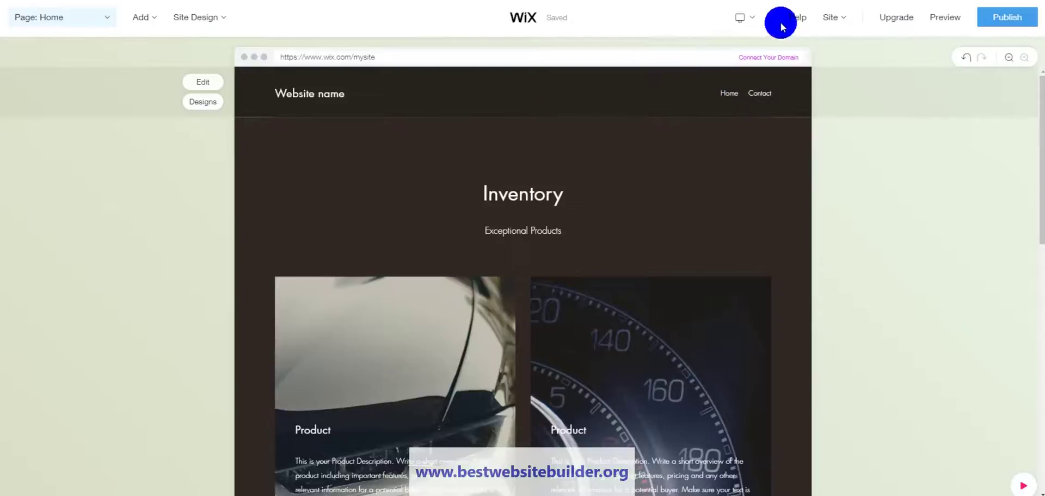
Examine the Home page's mobile layout down to the contact form, dismissing the mobile tip, and return to the desktop view
left_click(753, 16)
left_click(741, 64)
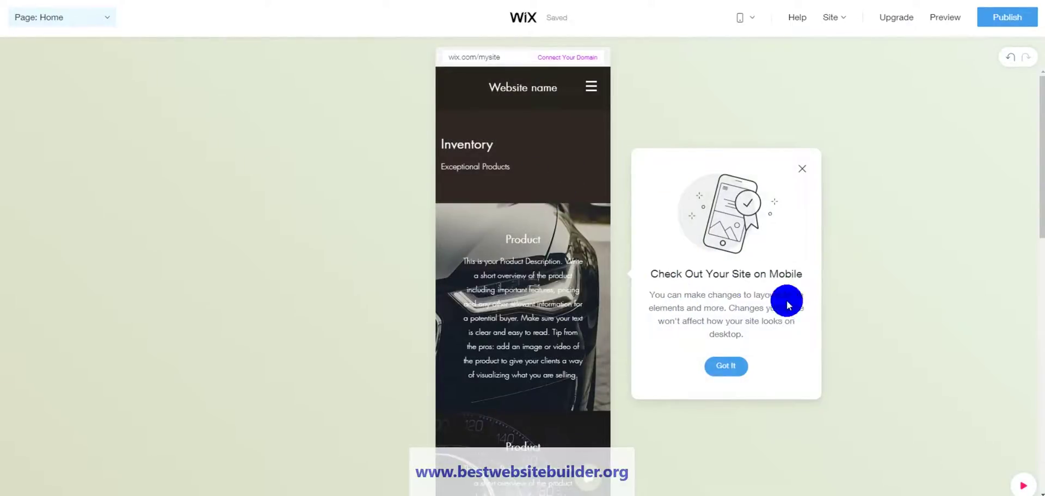
left_click(717, 364)
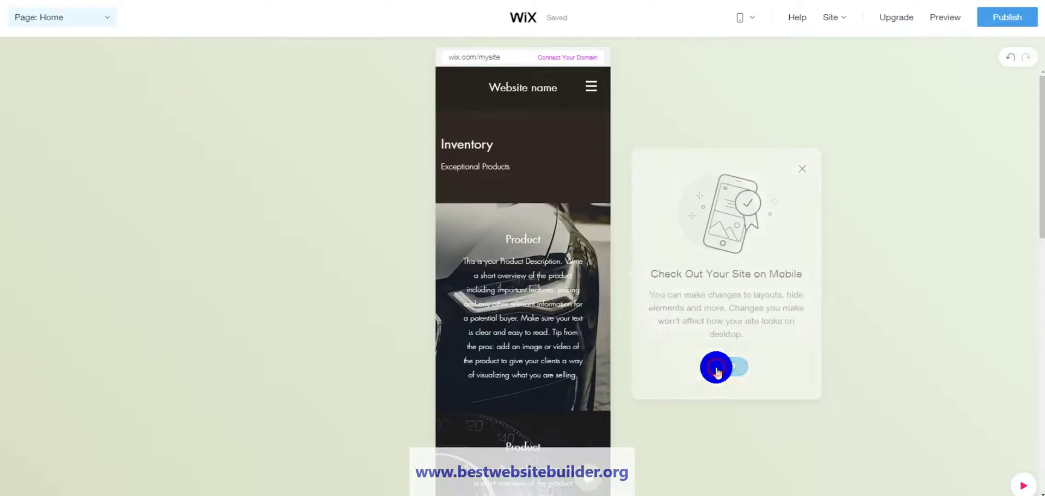
scroll(532, 240, "down", 10)
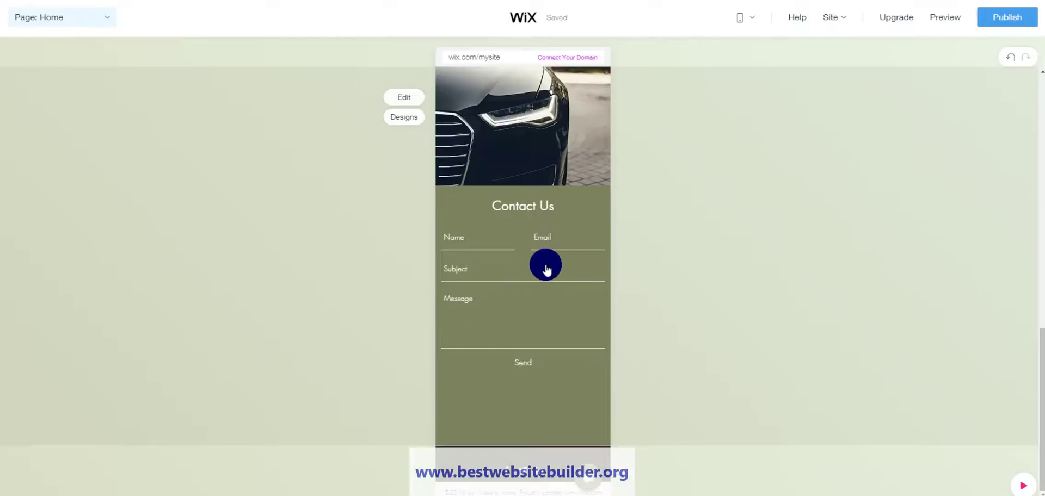
scroll(546, 269, "up", 10)
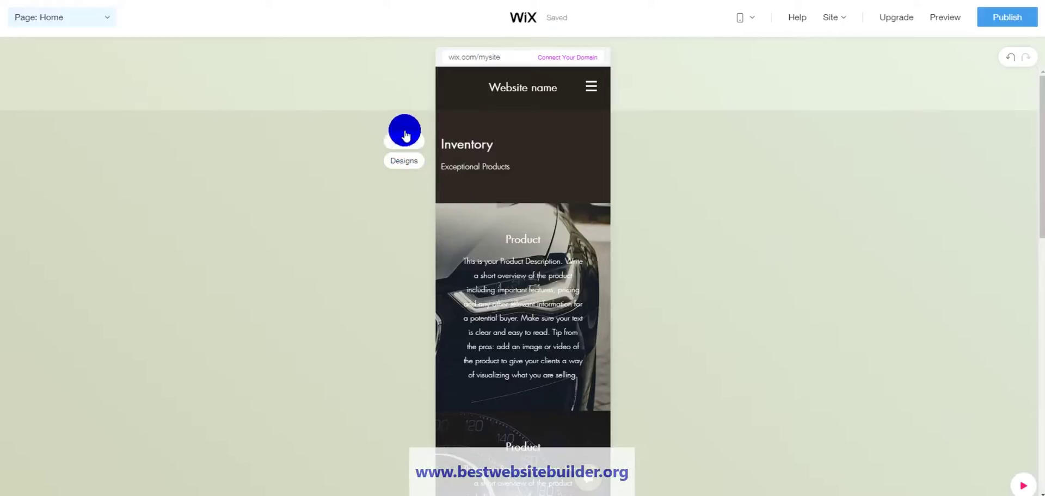
scroll(468, 312, "down", 2)
scroll(469, 312, "down", 2)
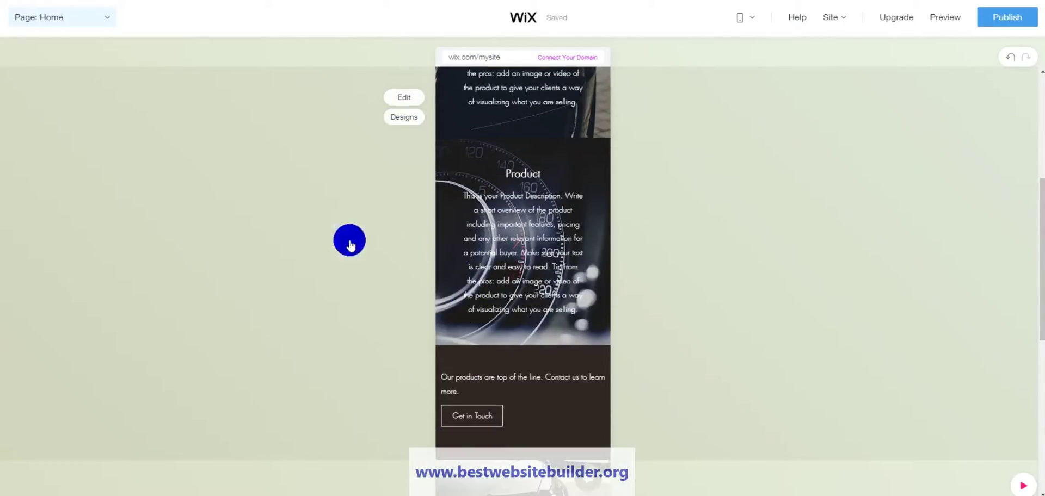
scroll(535, 264, "up", 4)
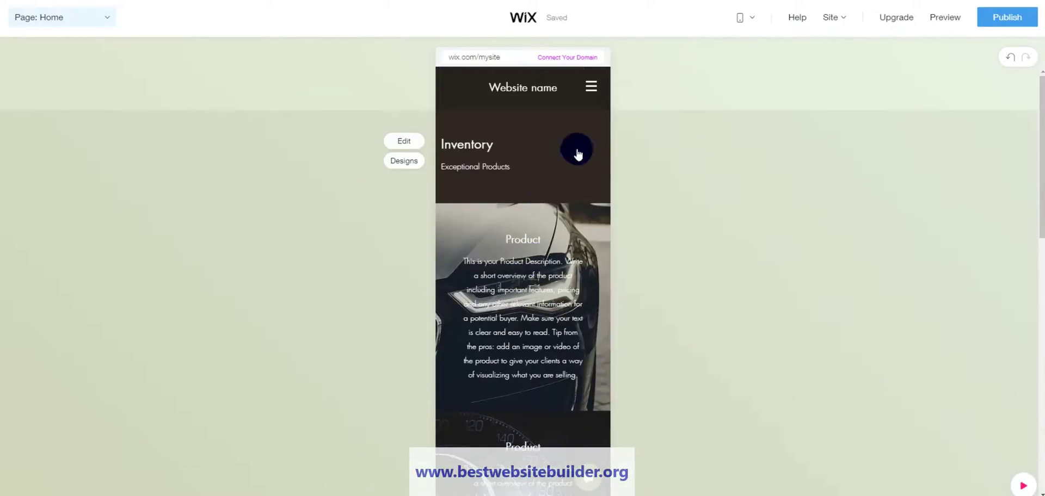
left_click(740, 17)
left_click(740, 48)
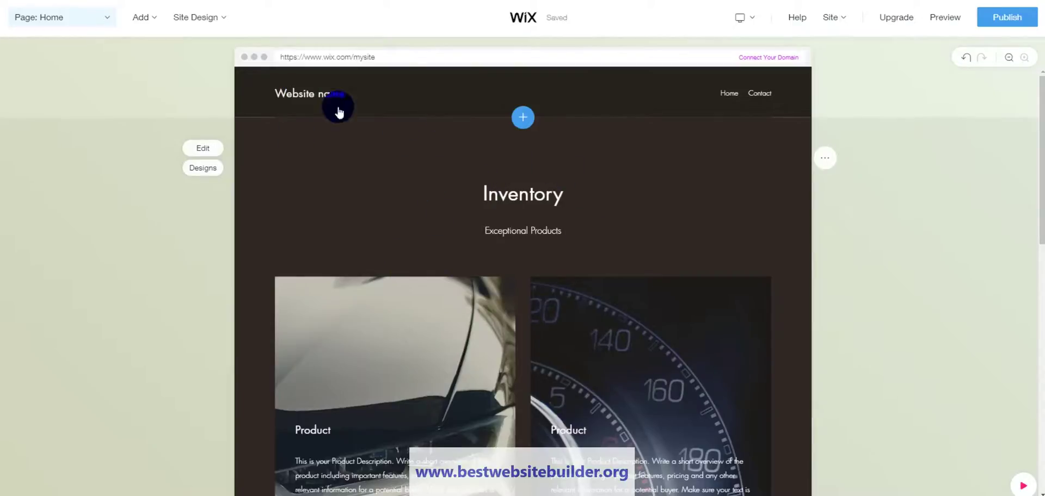
Examine the apps that can be added to the site, from Chat to Bookings, and close the list
left_click(151, 18)
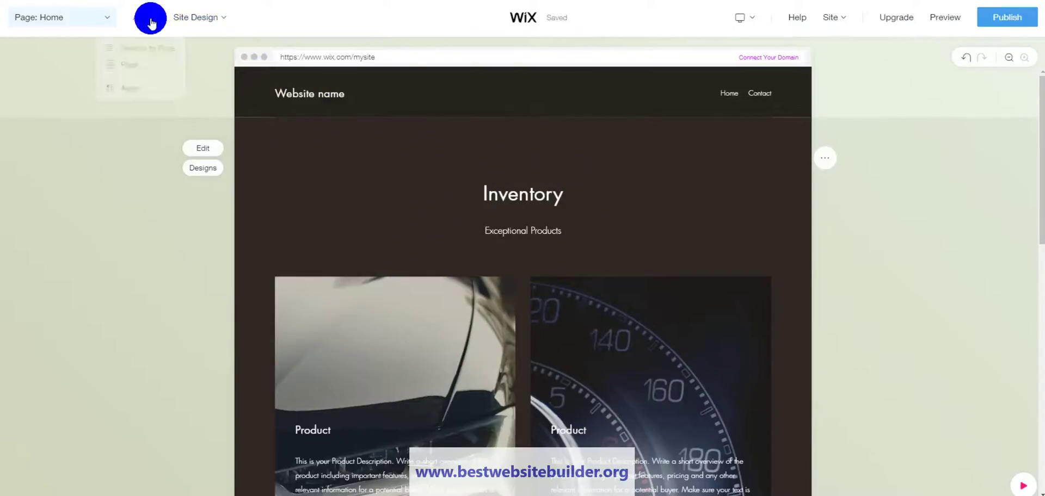
left_click(151, 21)
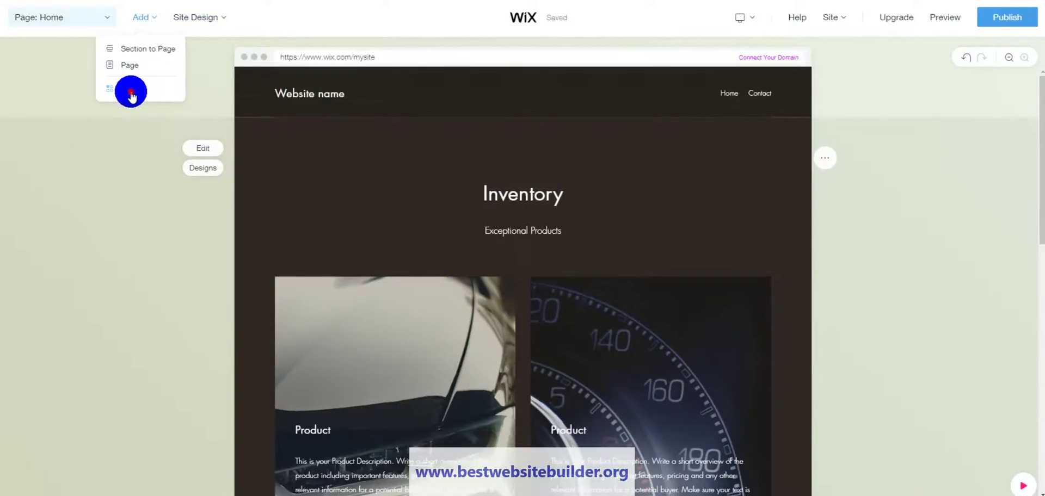
left_click(132, 94)
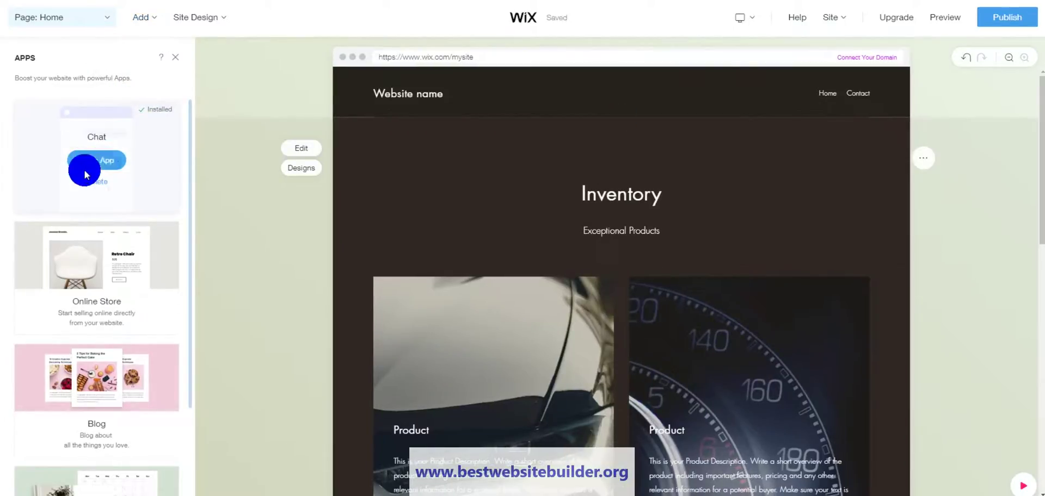
scroll(84, 174, "down", 2)
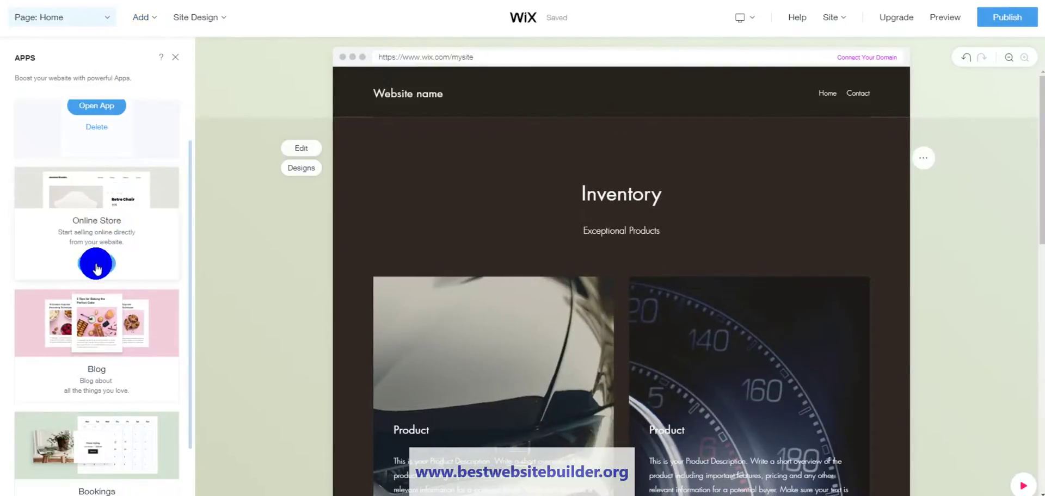
scroll(96, 267, "down", 1)
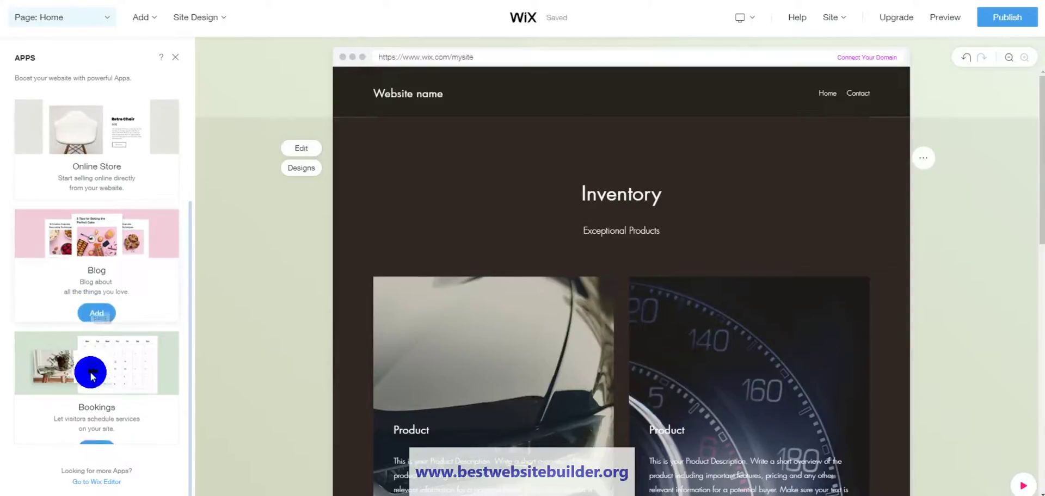
scroll(128, 276, "up", 2)
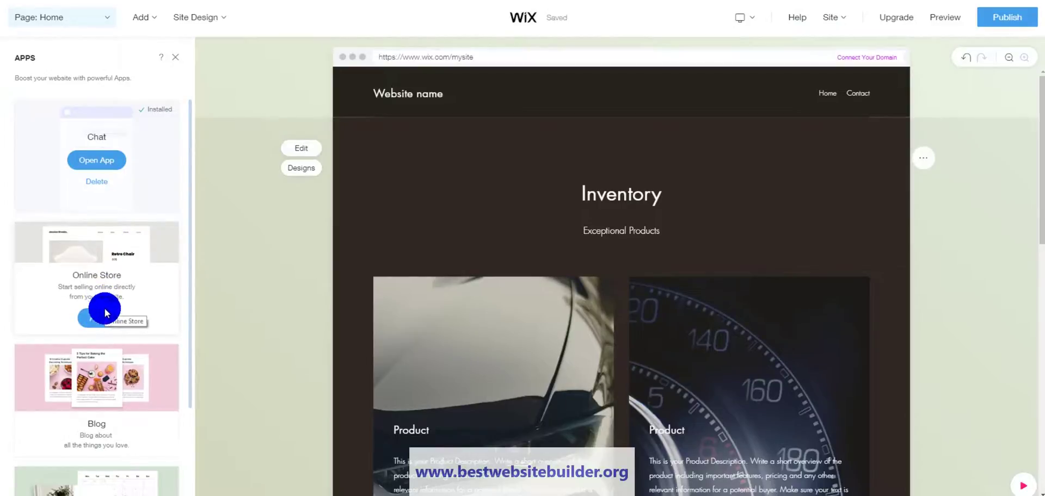
left_click(178, 53)
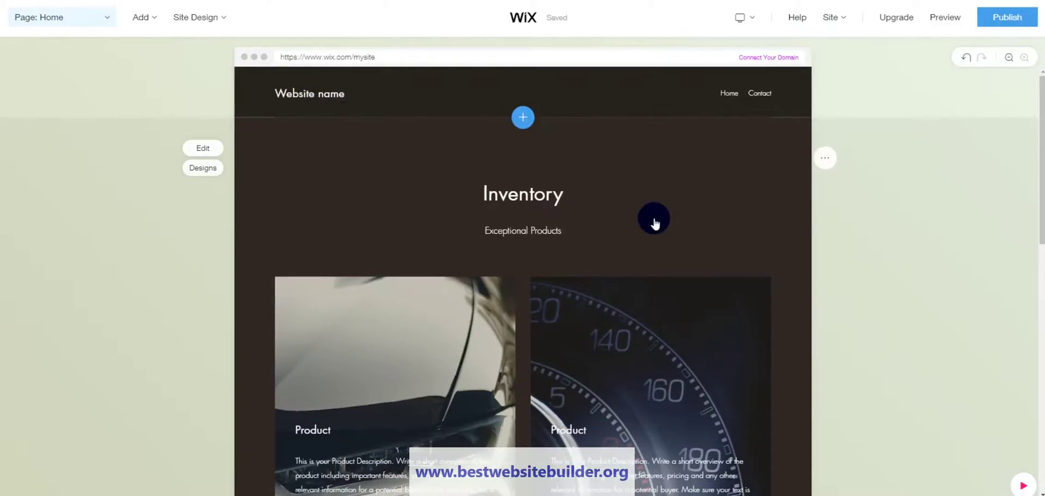
Preview the site, look through the Home page down to its footer, and return to the editor
mouse_move(887, 13)
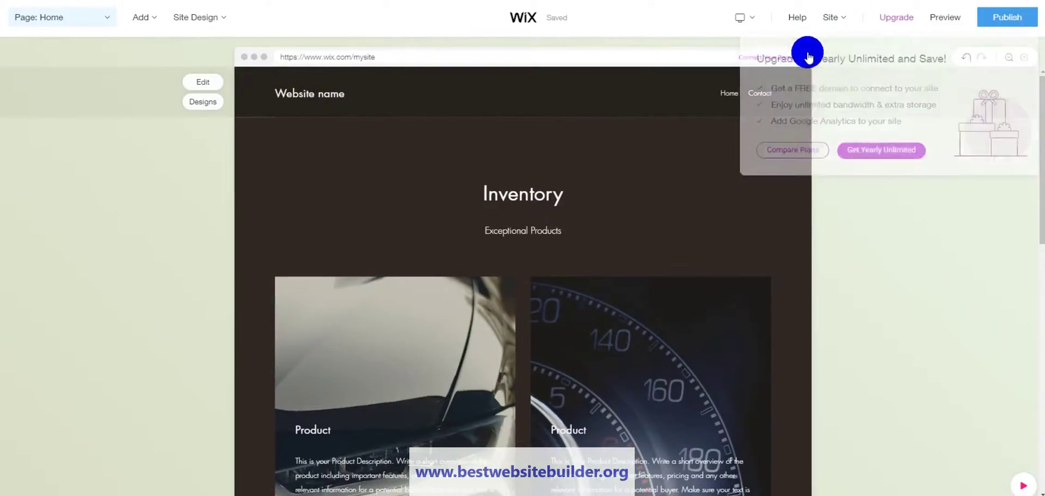
left_click(944, 30)
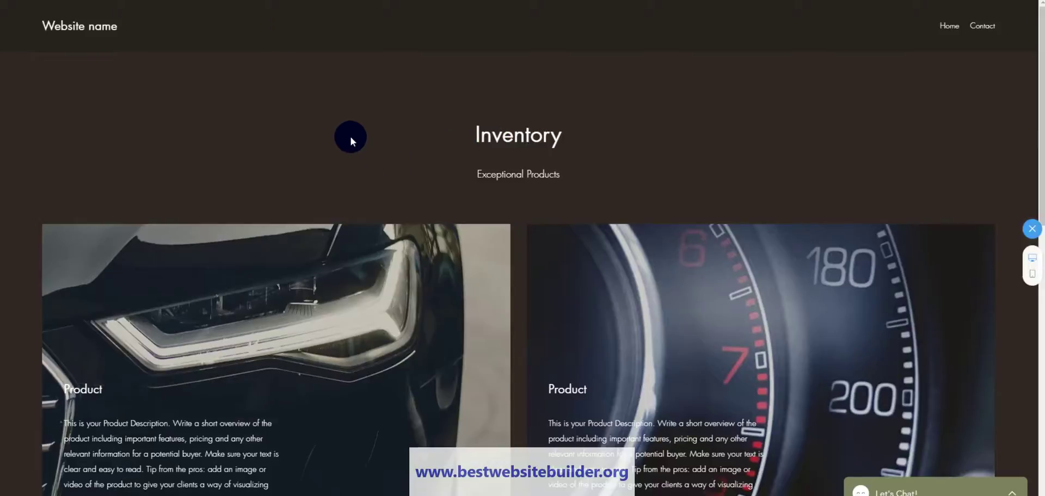
scroll(350, 137, "down", 1)
scroll(351, 136, "down", 3)
scroll(351, 136, "up", 4)
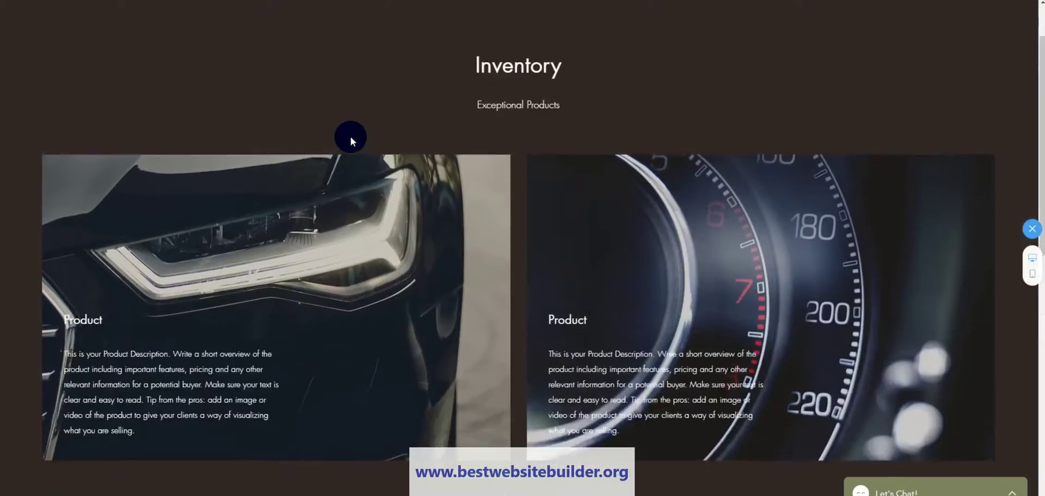
scroll(351, 136, "down", 4)
scroll(352, 136, "down", 5)
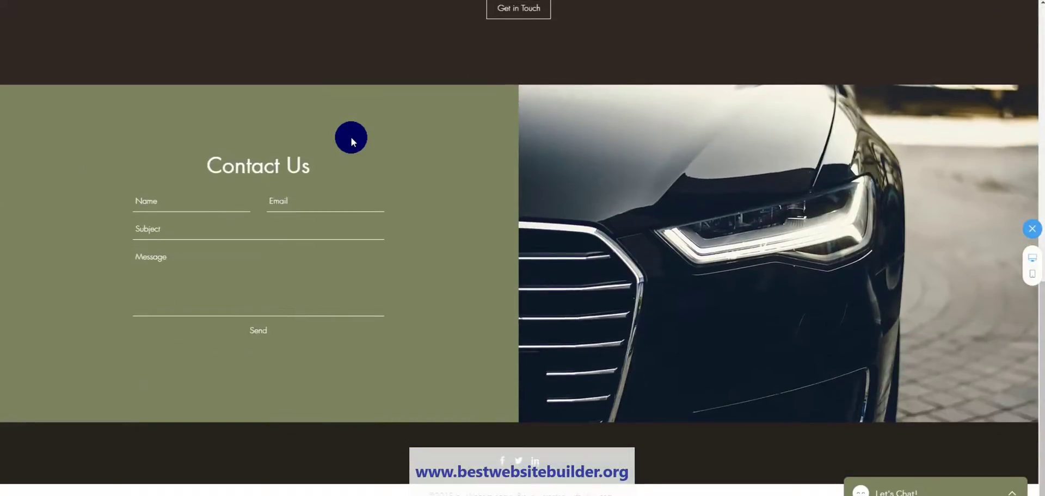
scroll(352, 137, "up", 5)
scroll(351, 137, "up", 5)
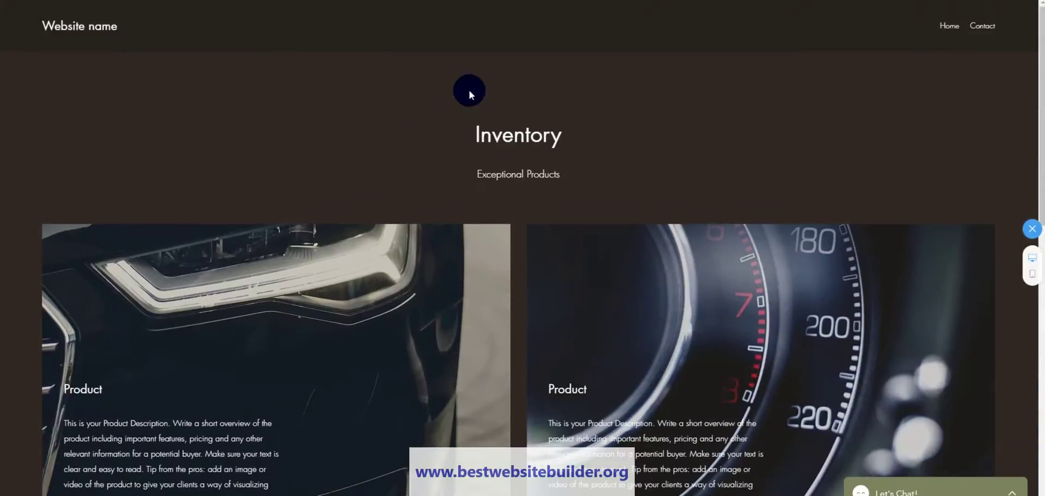
left_click(1033, 240)
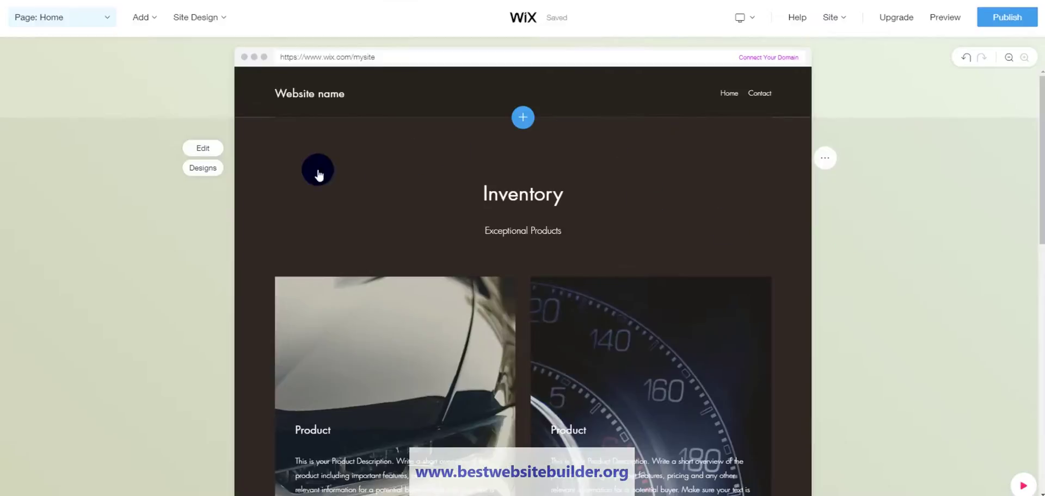
Edit the Products section on the Home page and replace its header title with "My website"
left_click(210, 150)
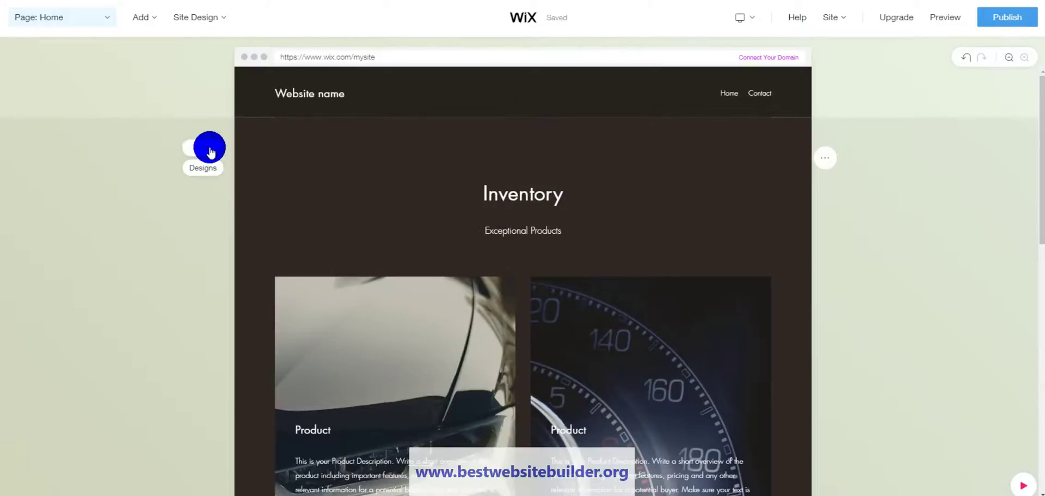
scroll(210, 149, "down", 1)
left_click(461, 152)
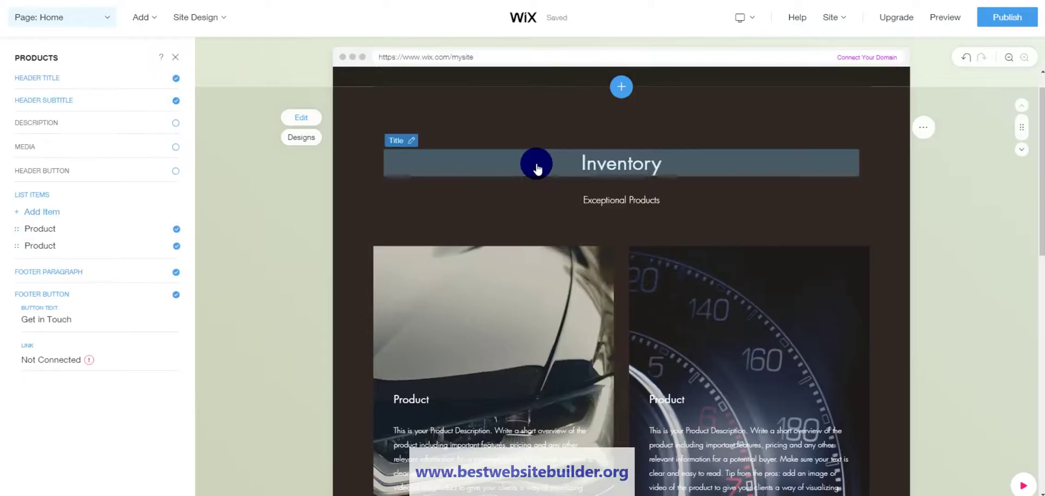
left_click(566, 161)
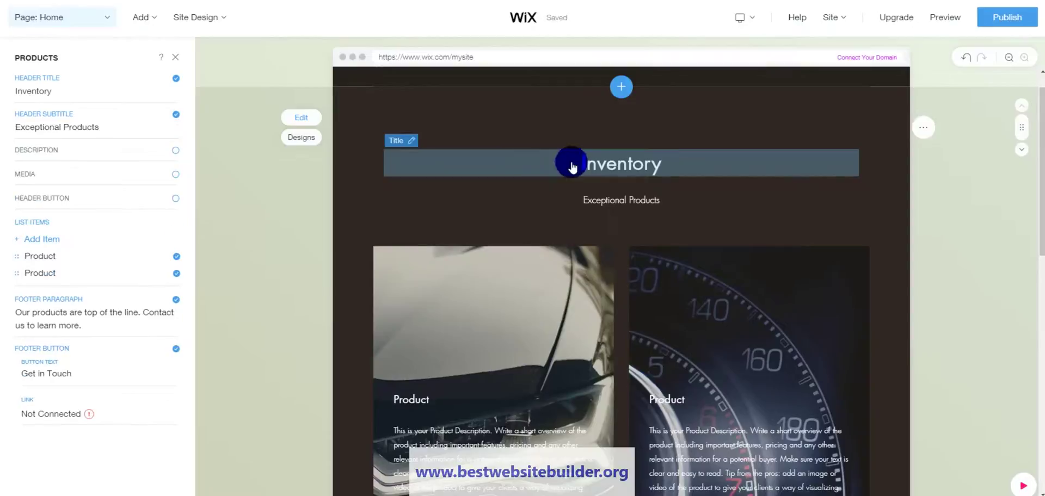
left_click(413, 141)
left_click(385, 211)
left_click(416, 228)
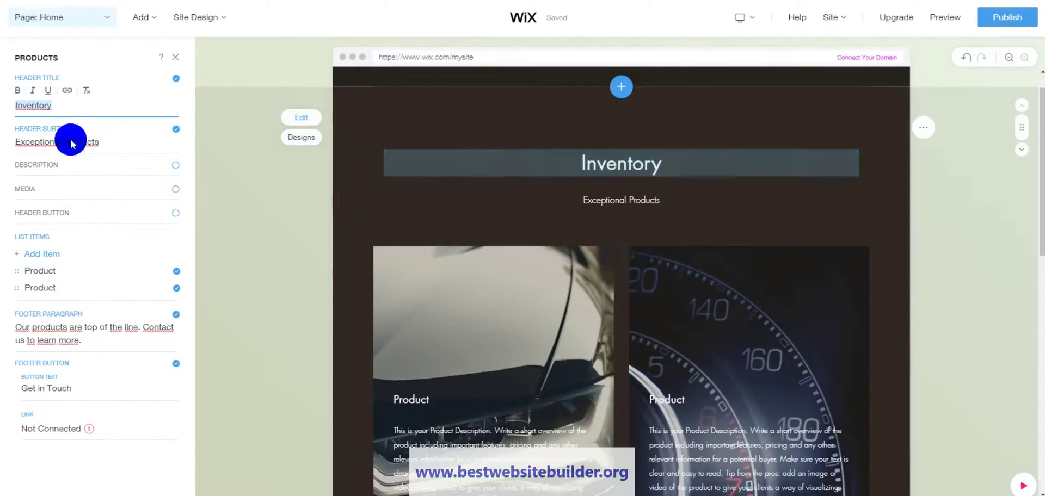
double_click(29, 106)
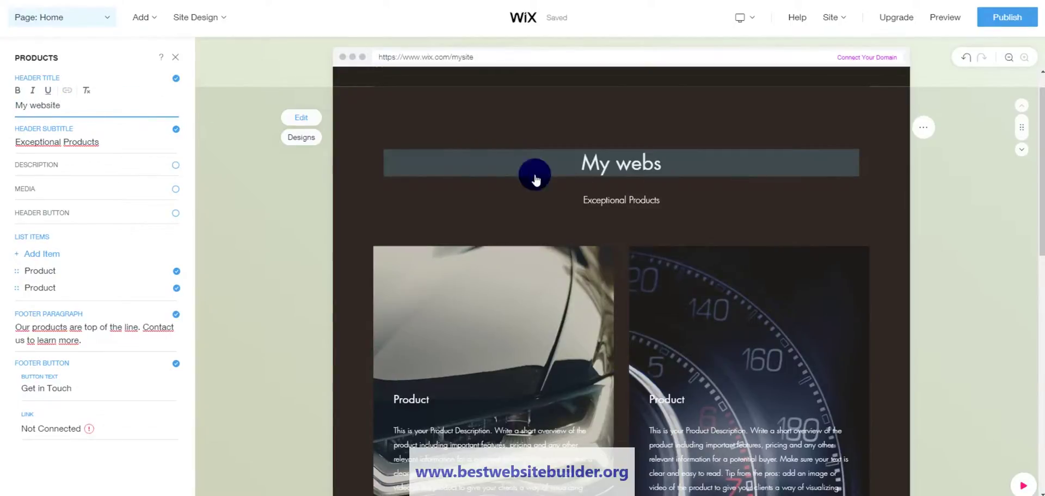
left_click(59, 121)
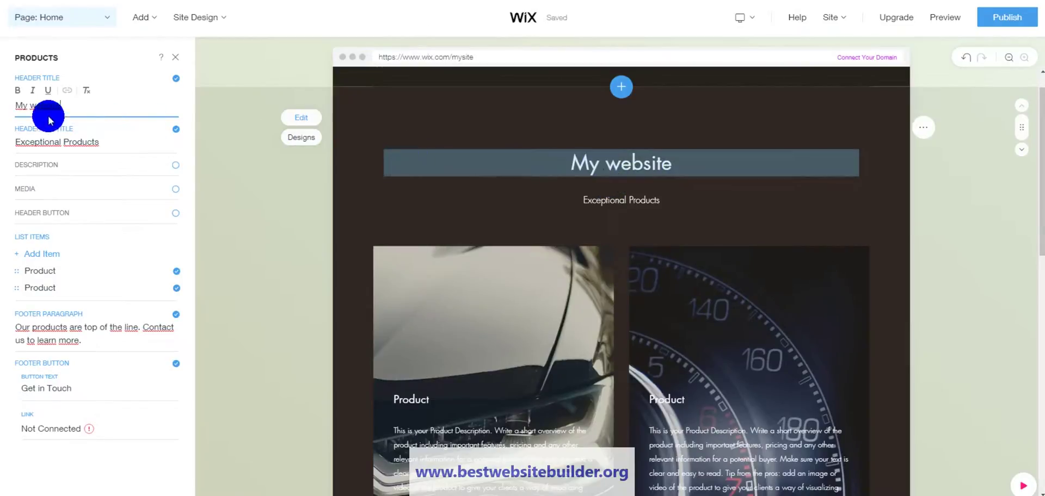
Replace the Products section's header subtitle with "California"
left_click(71, 143)
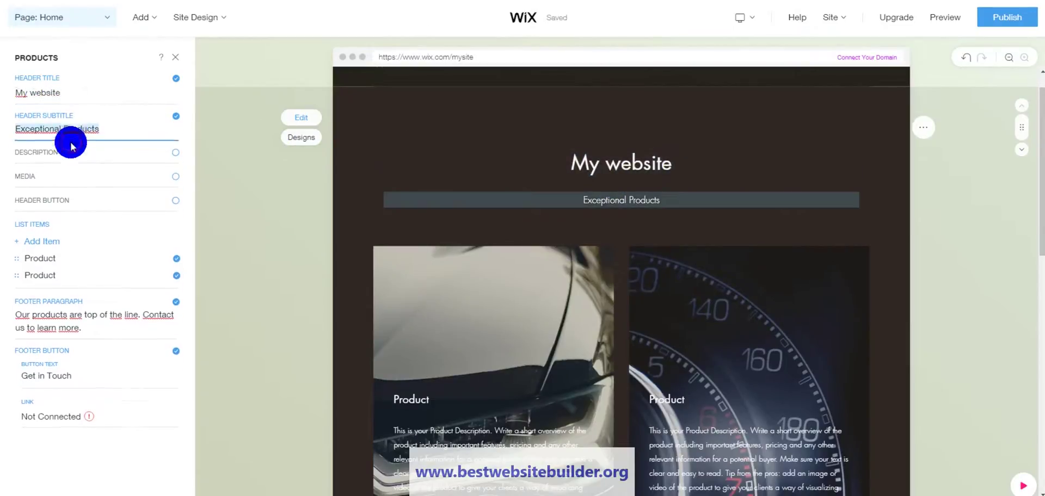
left_click(631, 201)
left_click(100, 142)
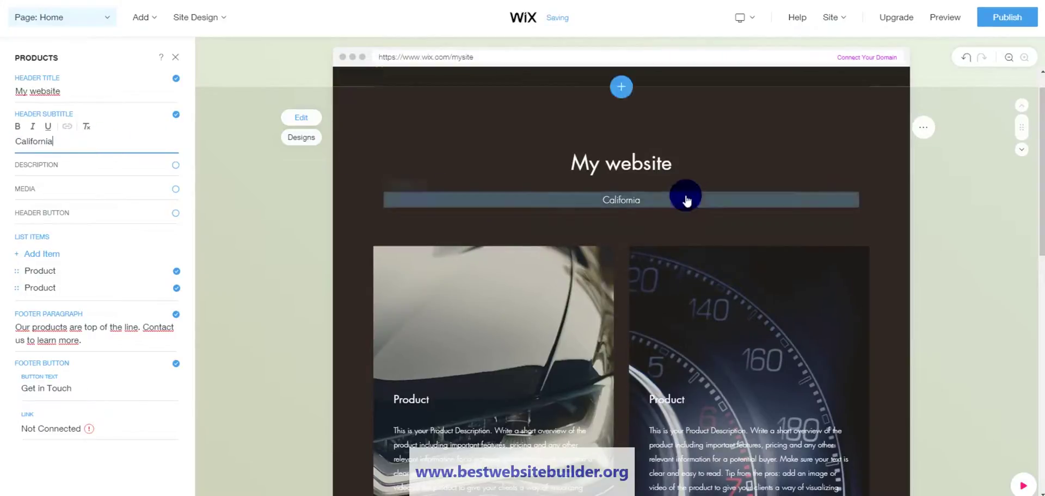
Replace the first product's description with ":)" and return to the Products section's settings
triple_click(71, 330)
scroll(440, 310, "down", 2)
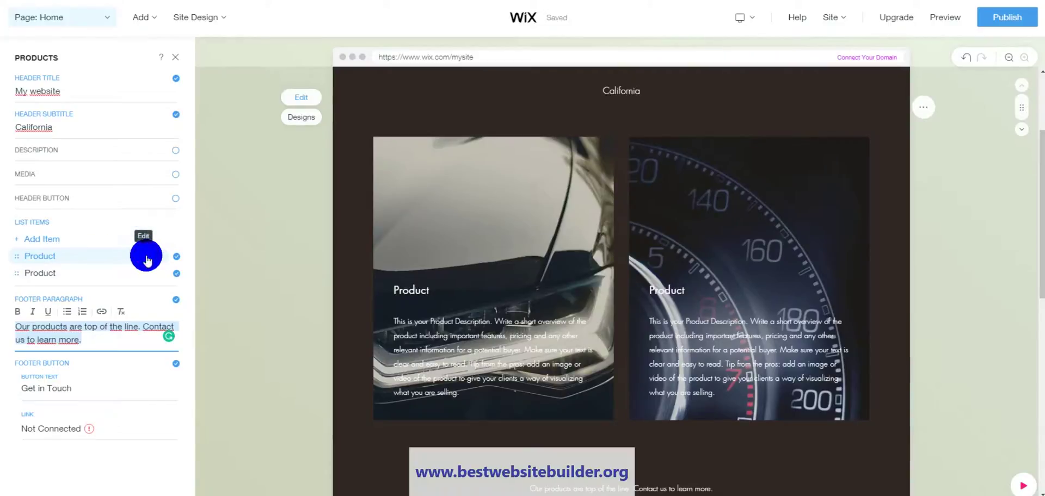
left_click(146, 257)
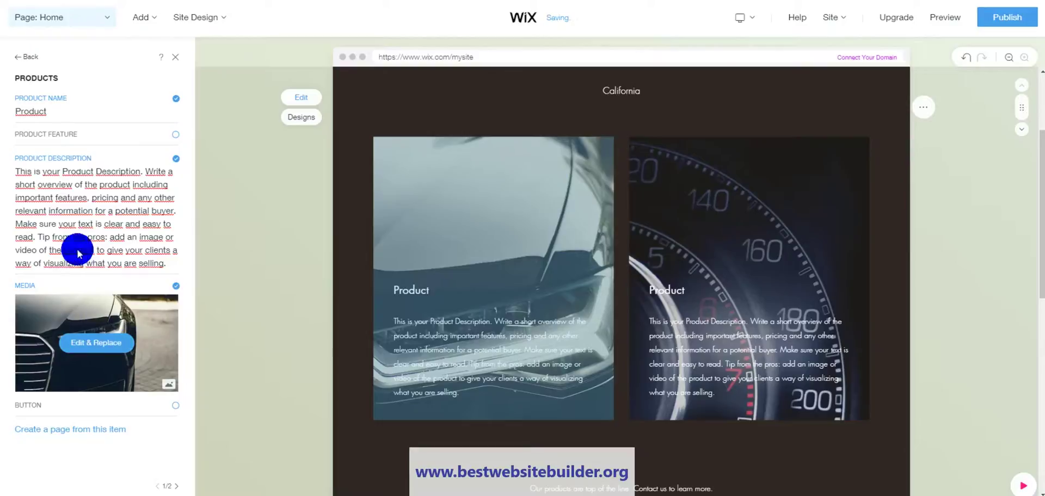
left_click(82, 206)
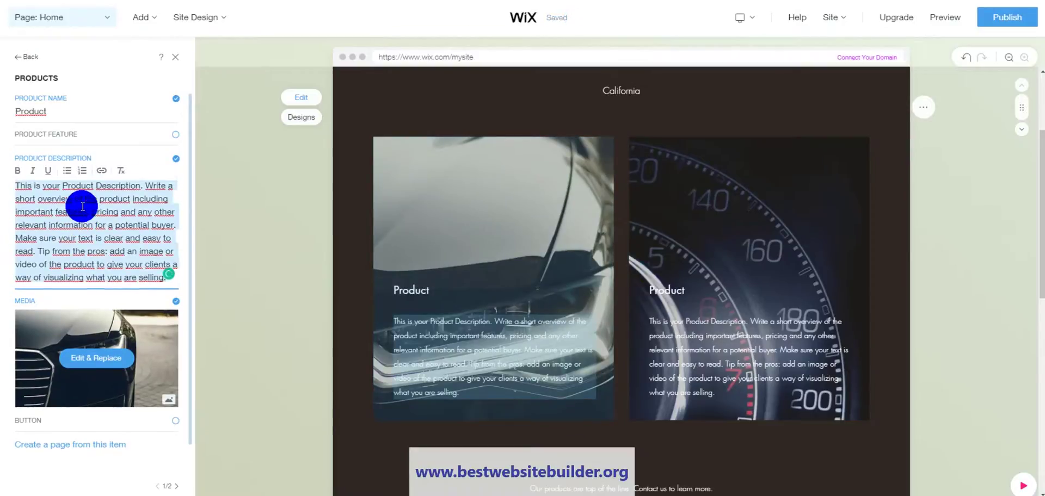
type(":)")
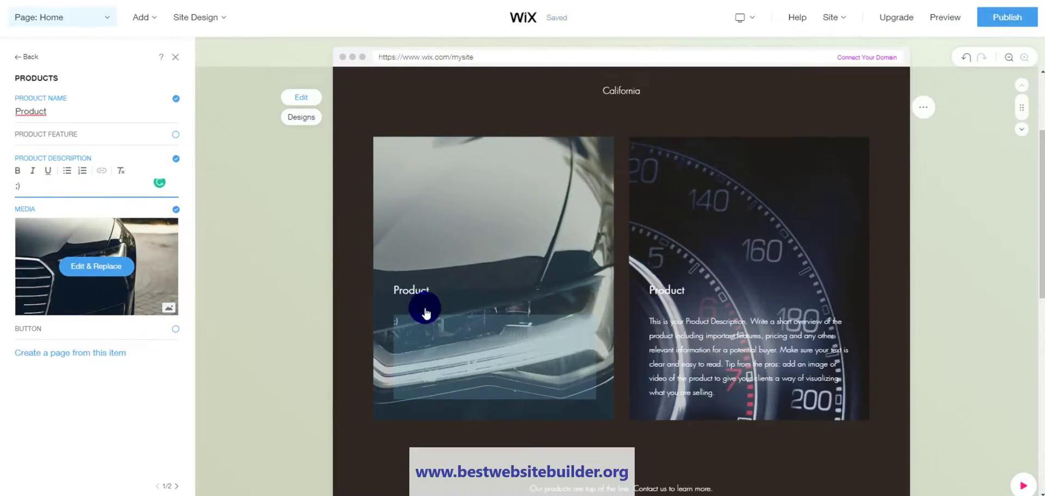
left_click(422, 323)
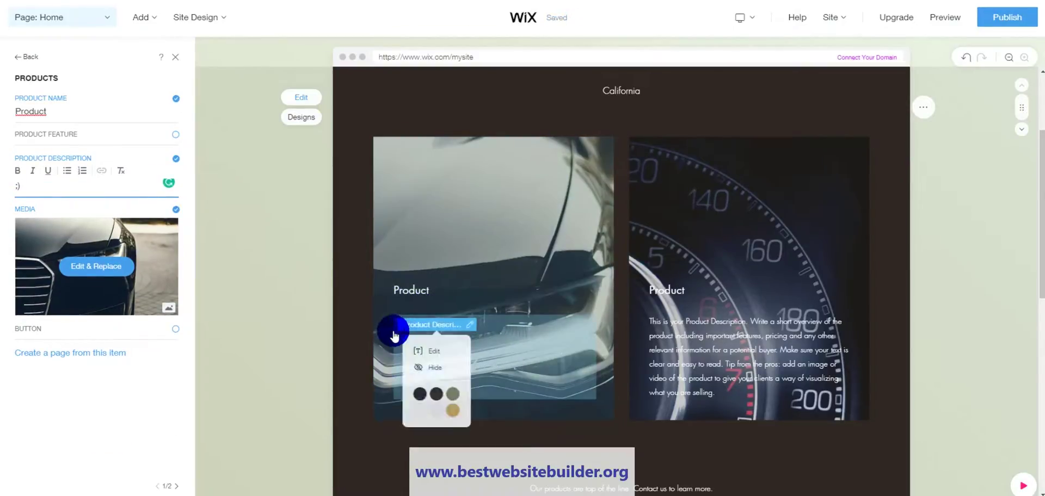
left_click(440, 400)
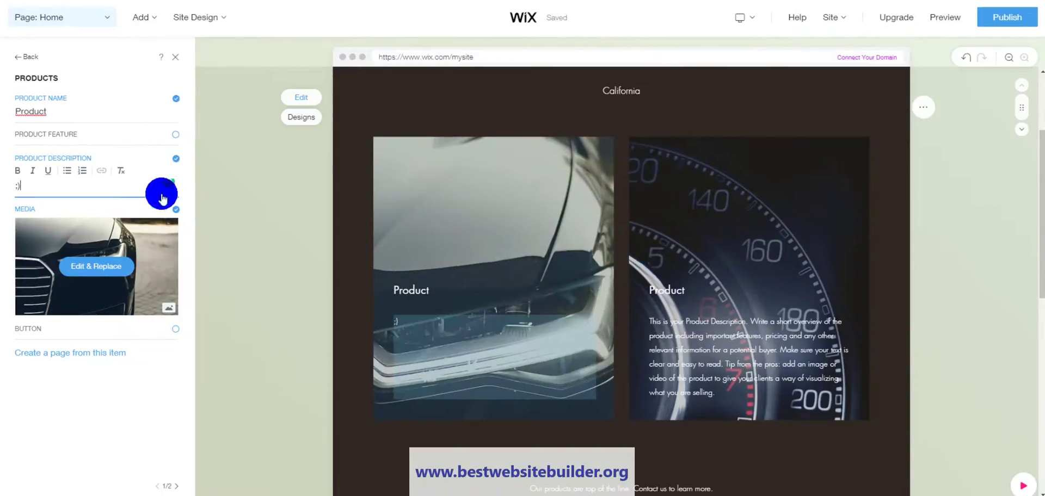
left_click(26, 61)
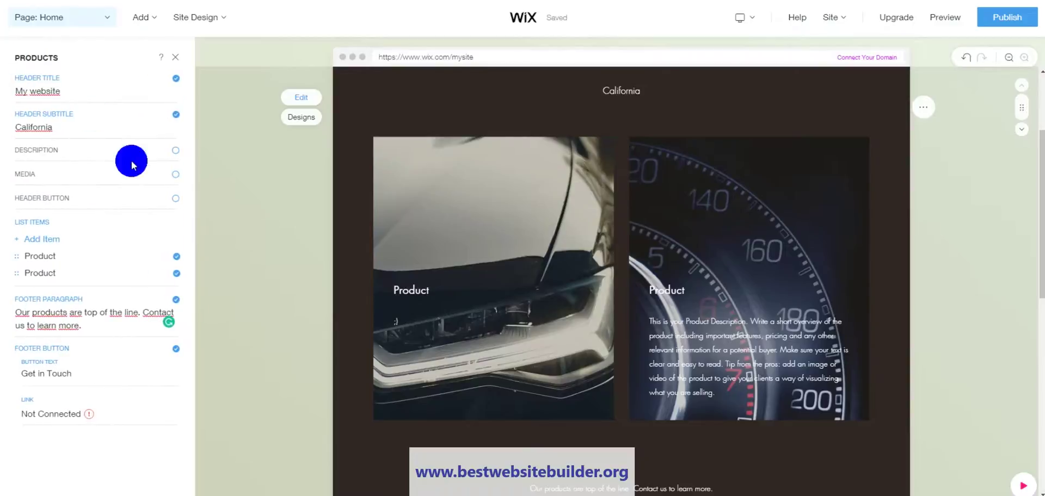
Replace the second product's description with "Amazing Cars" and close the section's settings
left_click(142, 277)
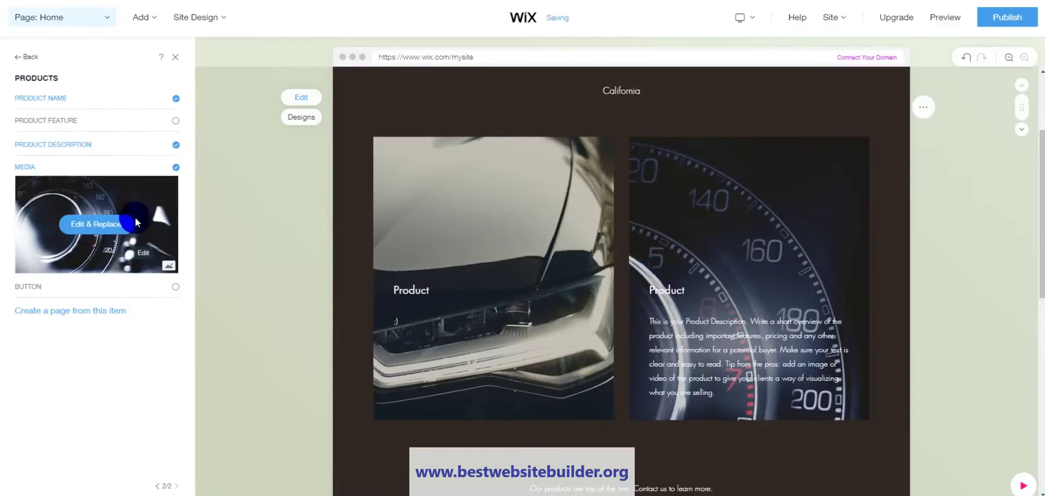
left_click(97, 218)
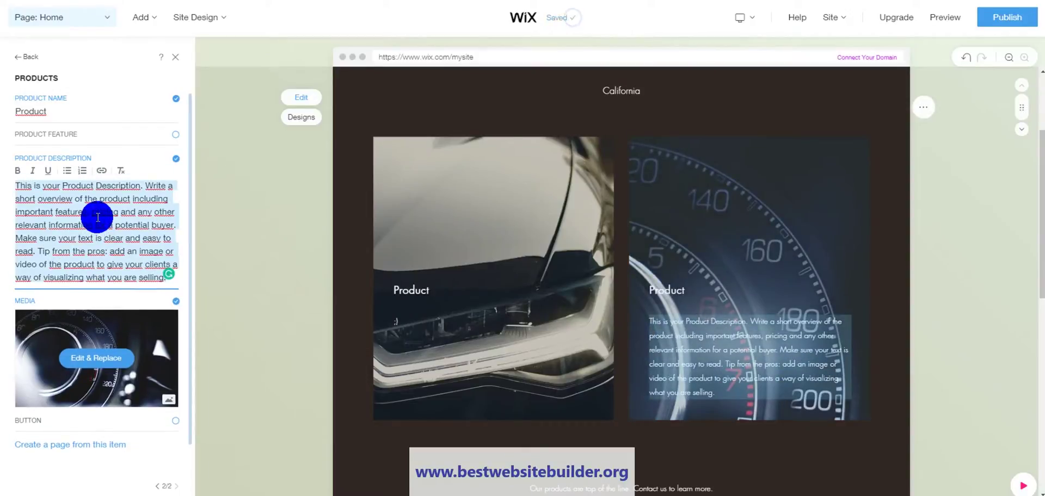
type("Amazing ")
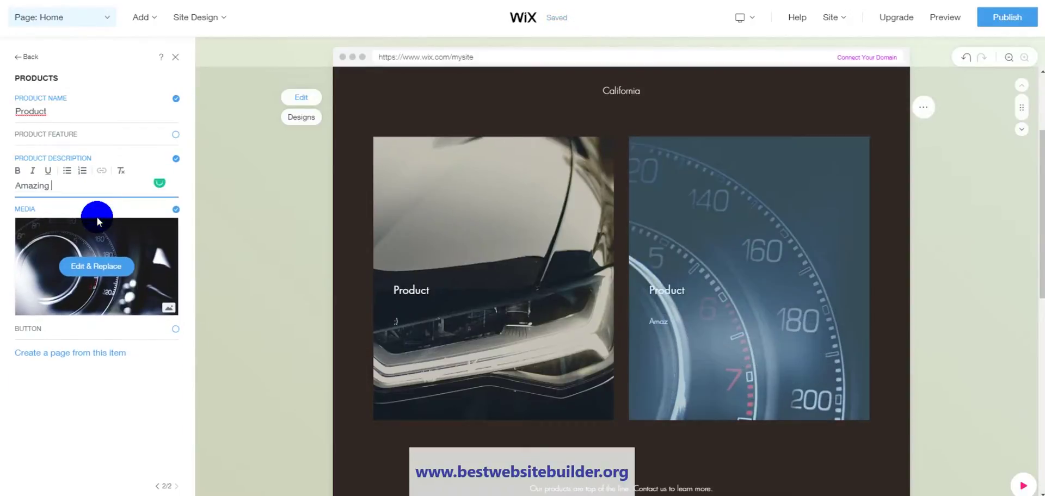
type("Cars")
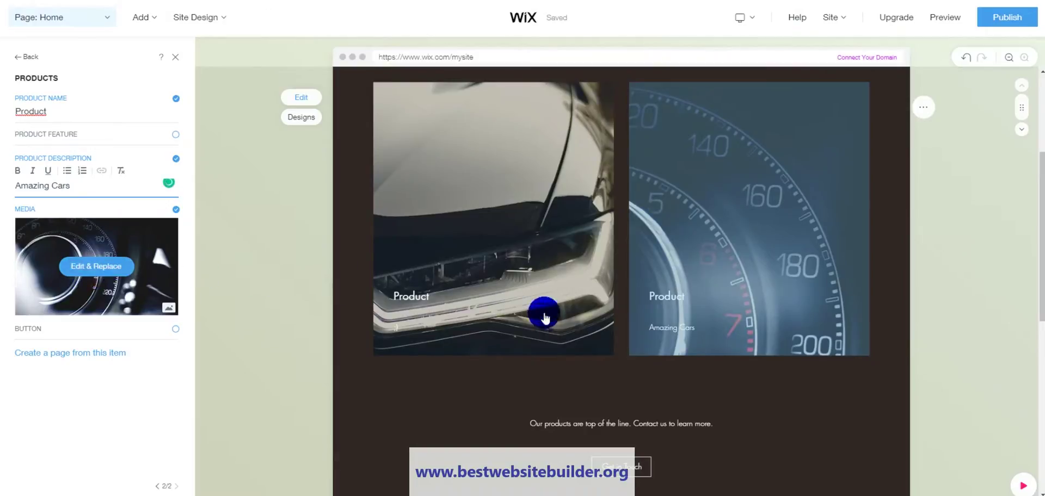
left_click(175, 60)
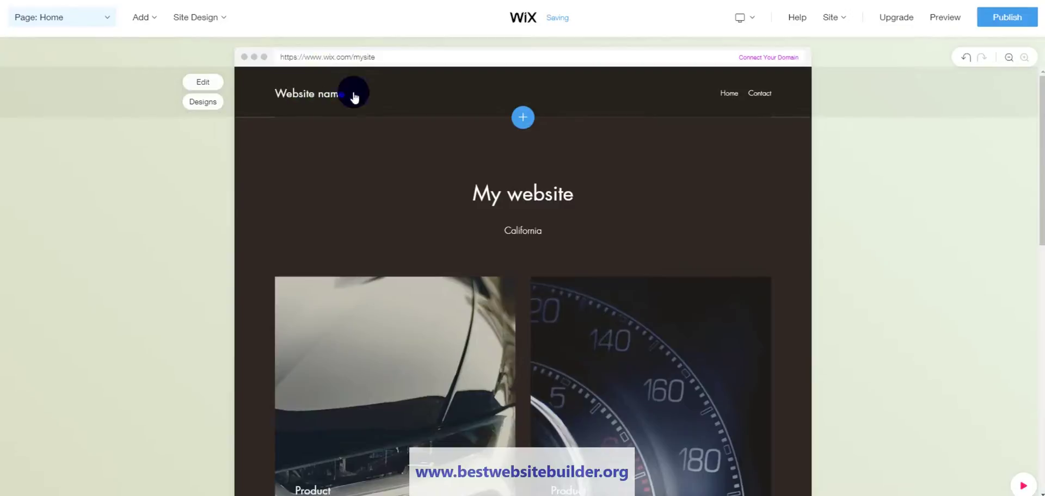
Edit the site header, dismiss the tip about showing or hiding elements, and show the social icons in the header
left_click(201, 83)
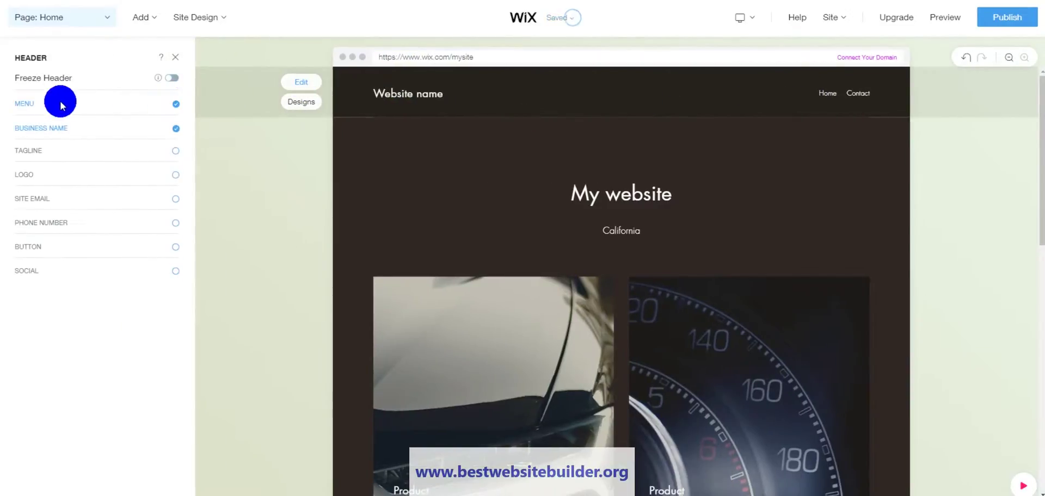
left_click(33, 142)
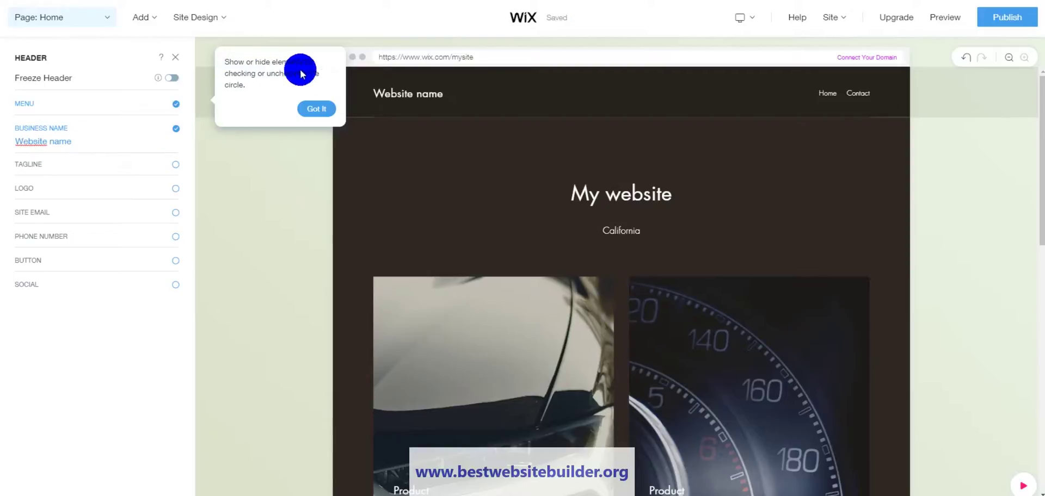
left_click(306, 109)
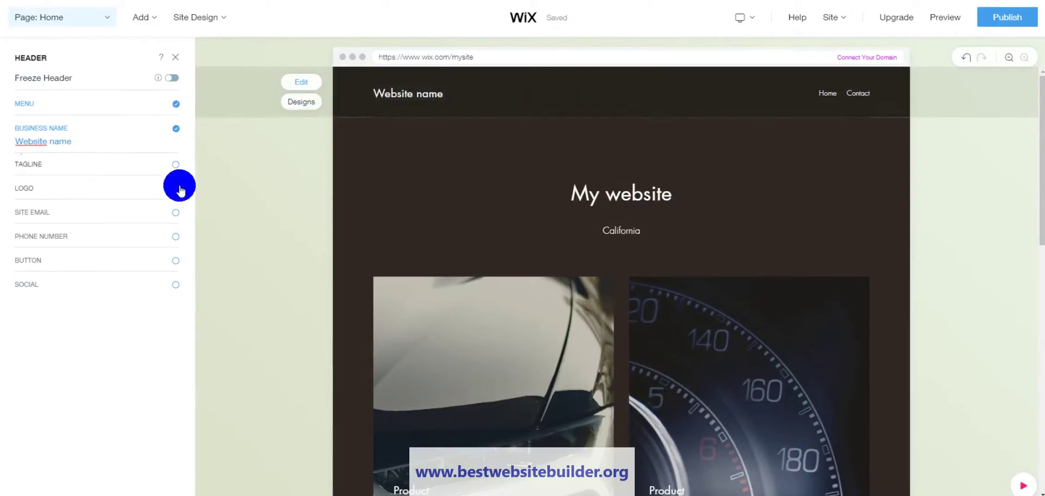
left_click(174, 285)
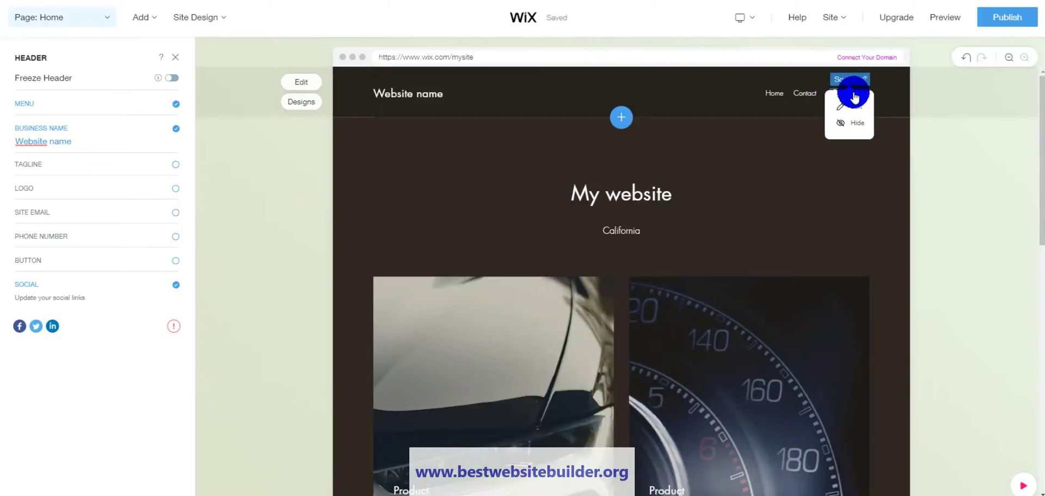
Examine the Facebook, Twitter and LinkedIn link entries and the blank link field of the header's social icons, then close the settings
left_click(159, 328)
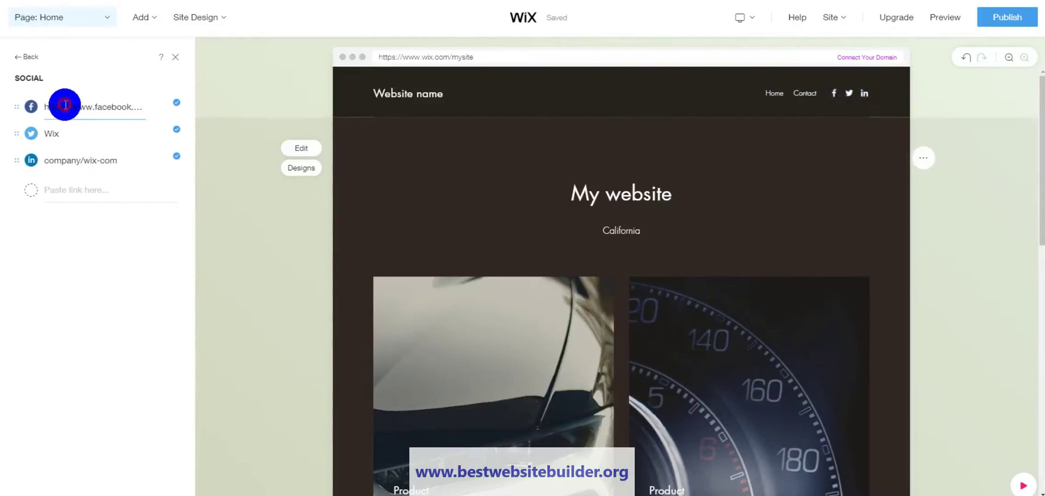
left_click(84, 139)
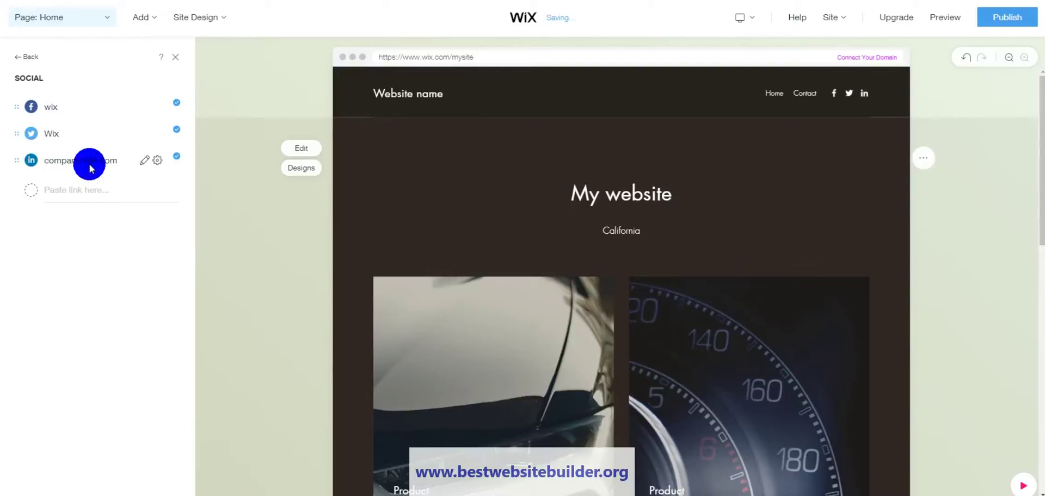
left_click(92, 193)
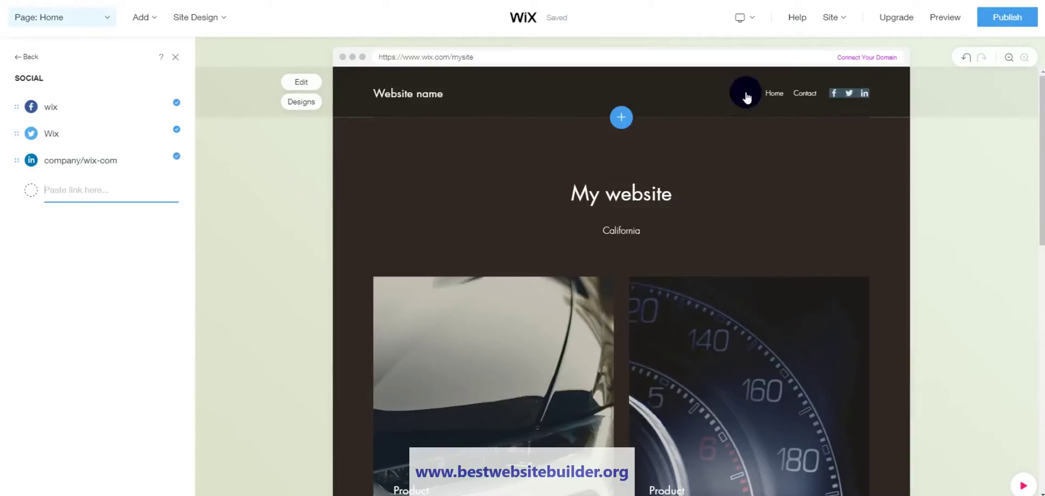
left_click(177, 59)
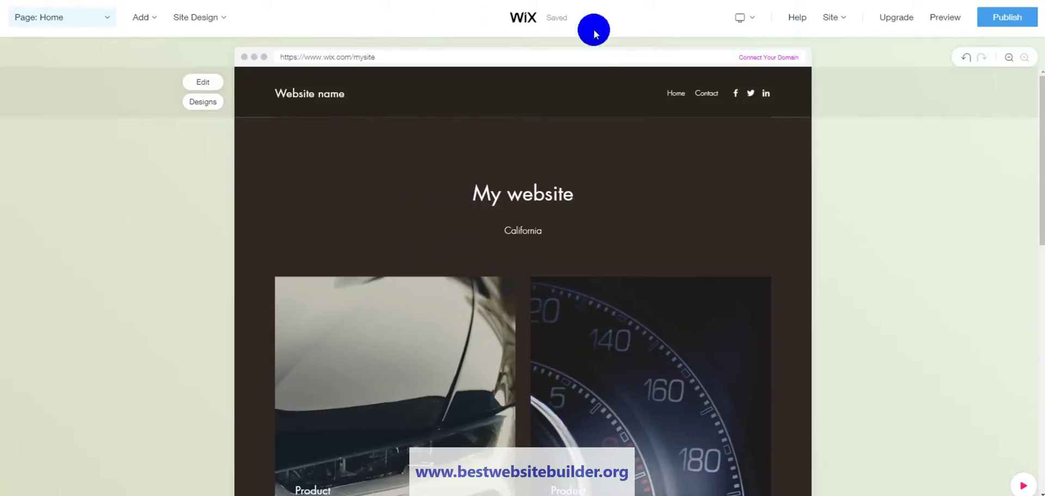
Open the Products section for editing and select its "Get in Touch" footer button on the Home page
scroll(523, 362, "down", 10)
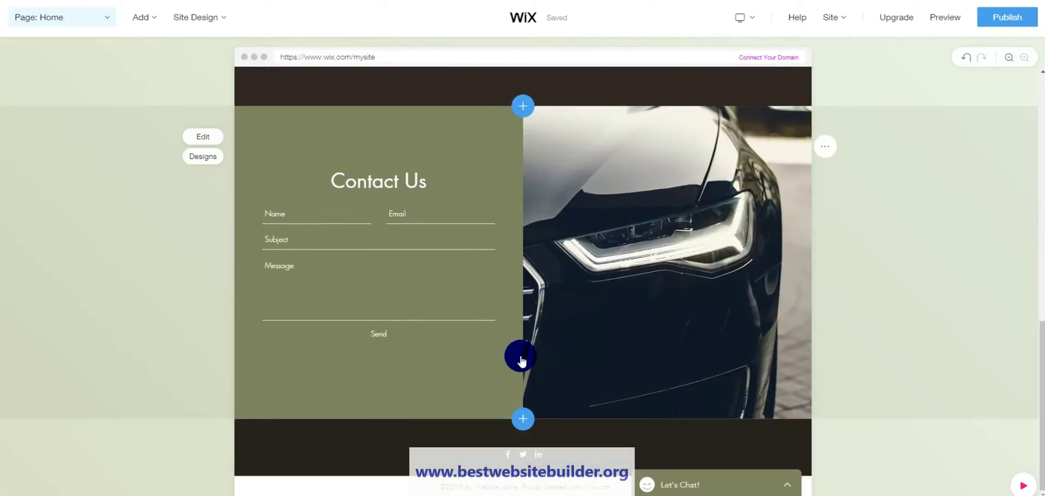
scroll(520, 357, "up", 2)
scroll(520, 203, "down", 2)
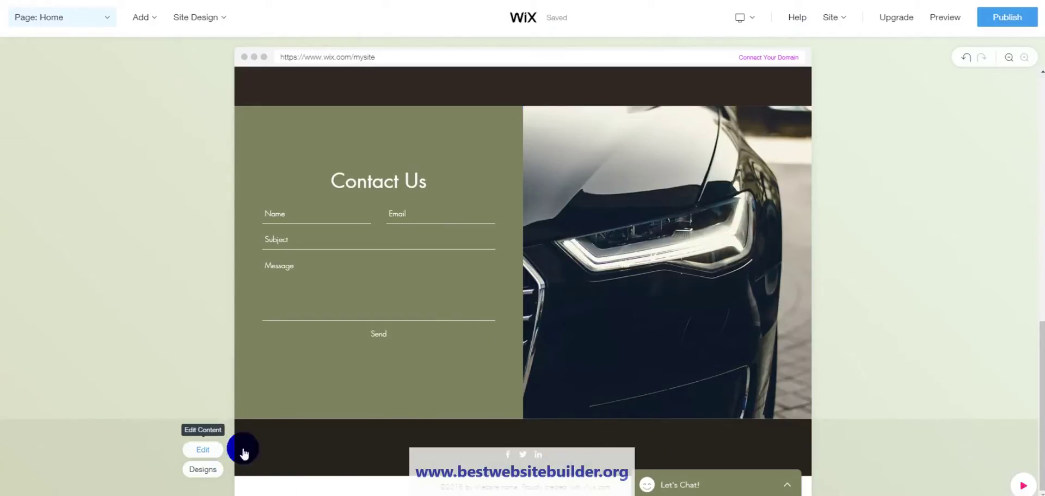
scroll(423, 357, "up", 1)
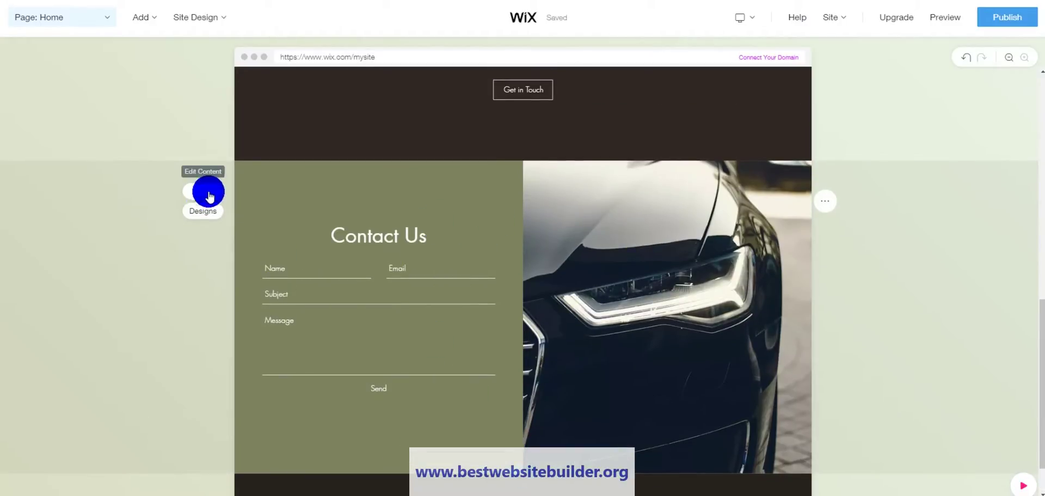
scroll(482, 215, "up", 1)
scroll(482, 215, "up", 4)
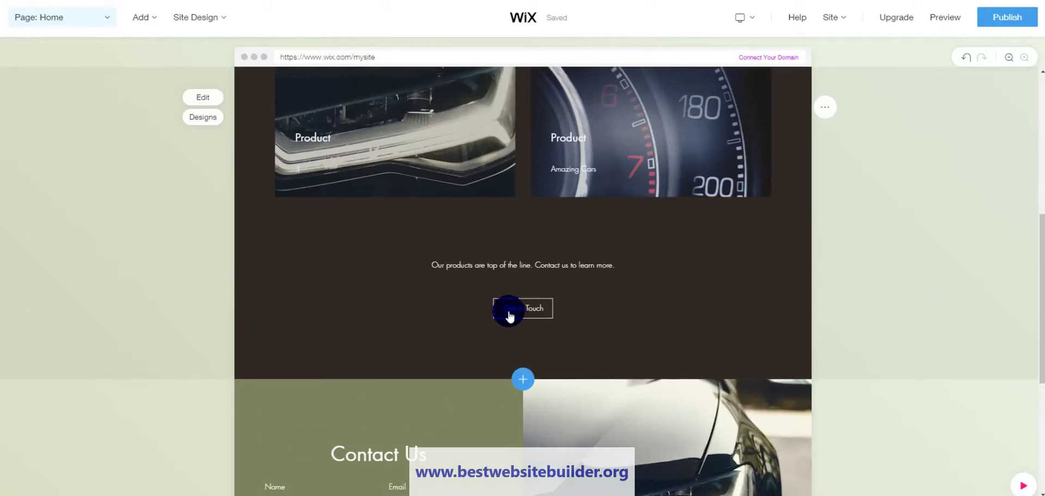
left_click(205, 99)
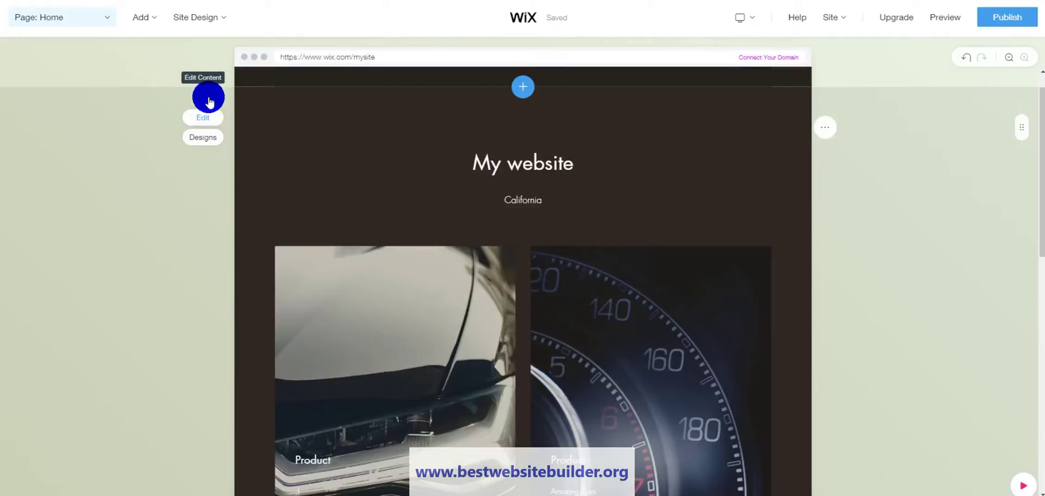
scroll(550, 223, "down", 3)
scroll(580, 205, "down", 4)
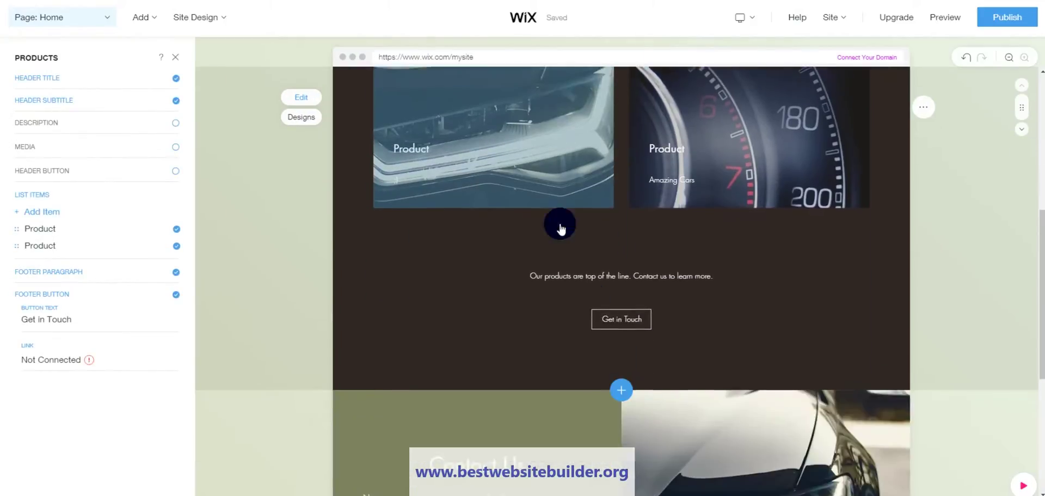
left_click(622, 239)
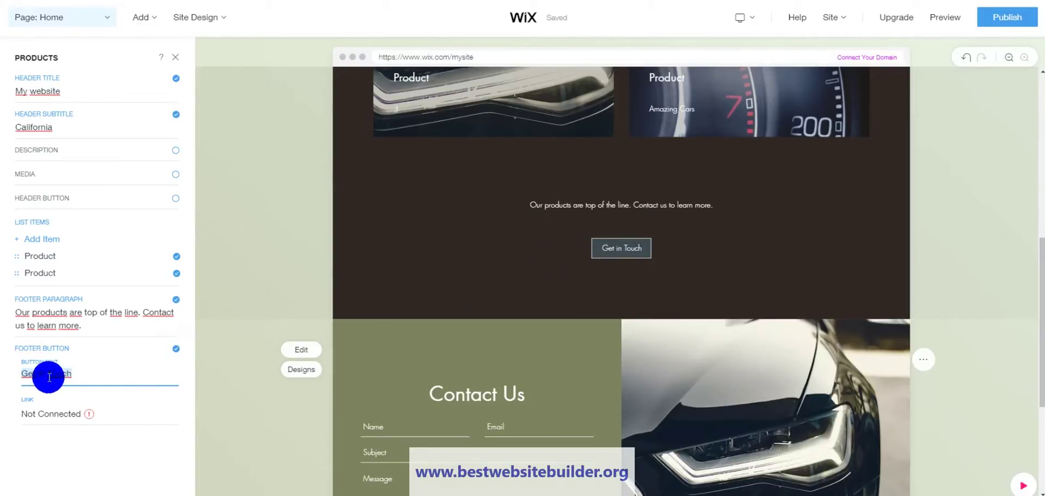
Link the "Get in Touch" footer button to the Products section of the page and close the section's settings
left_click(54, 415)
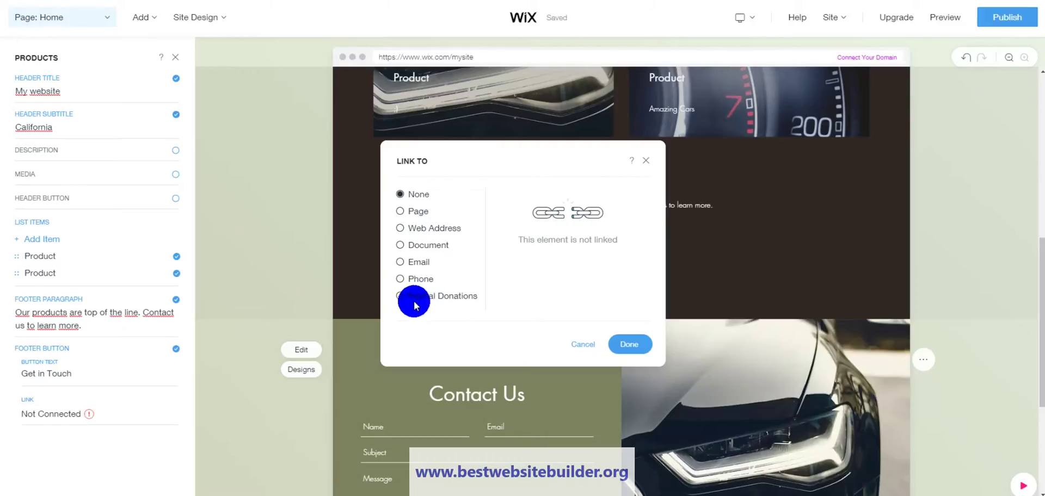
left_click(415, 216)
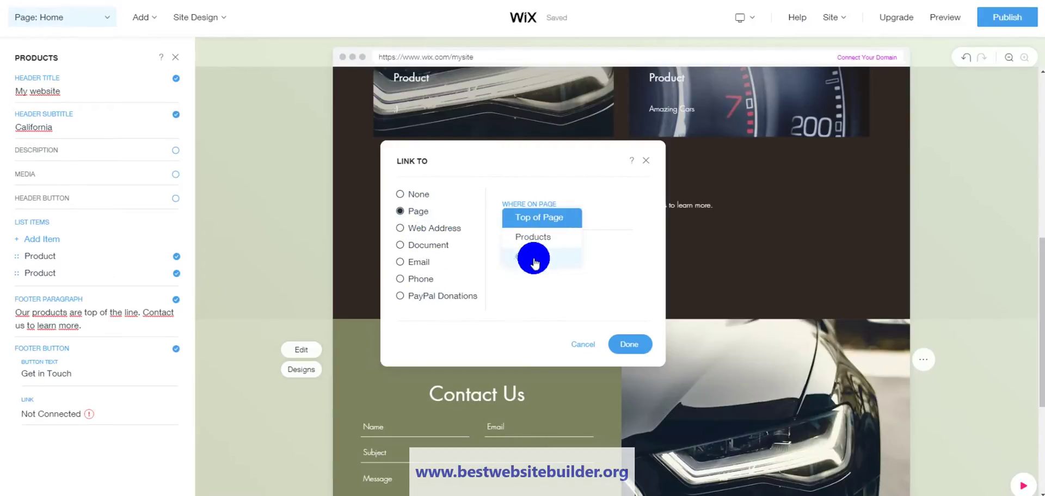
left_click(524, 238)
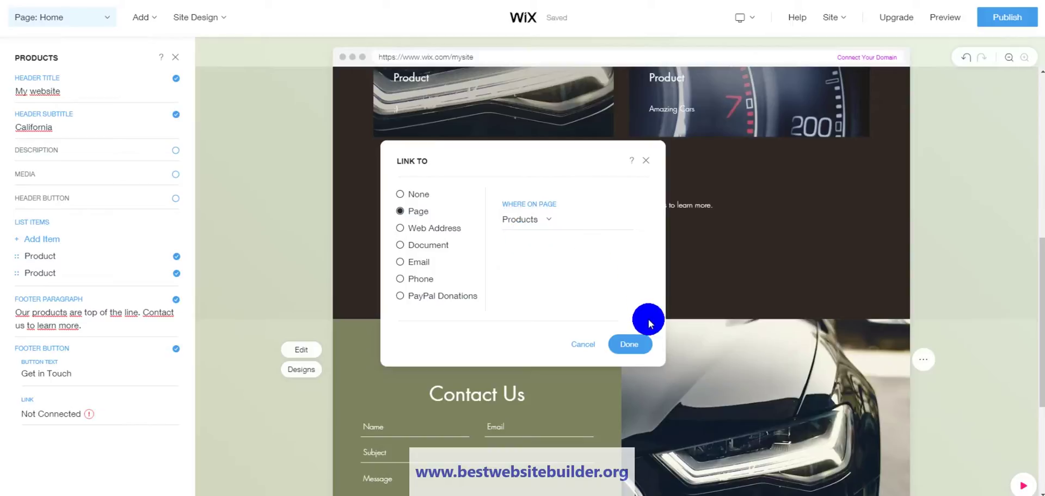
left_click(638, 342)
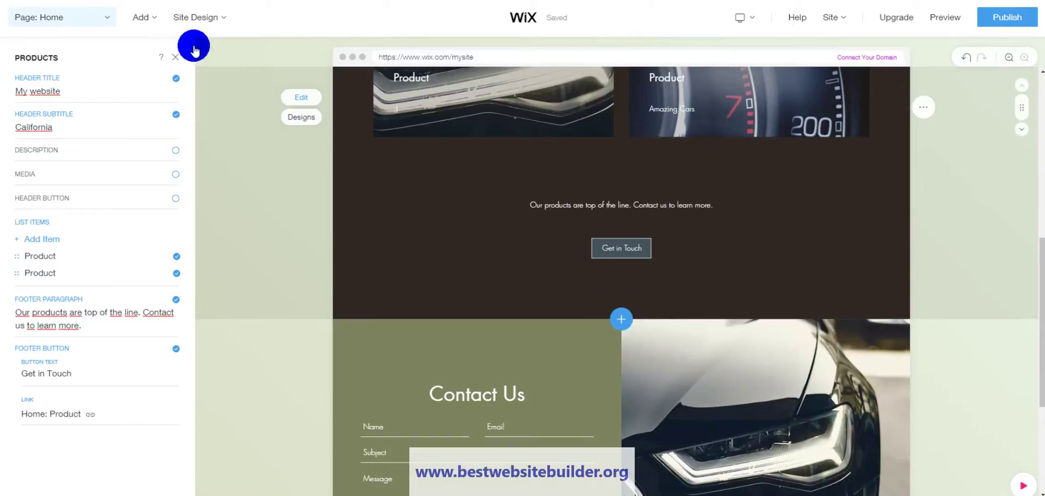
left_click(178, 59)
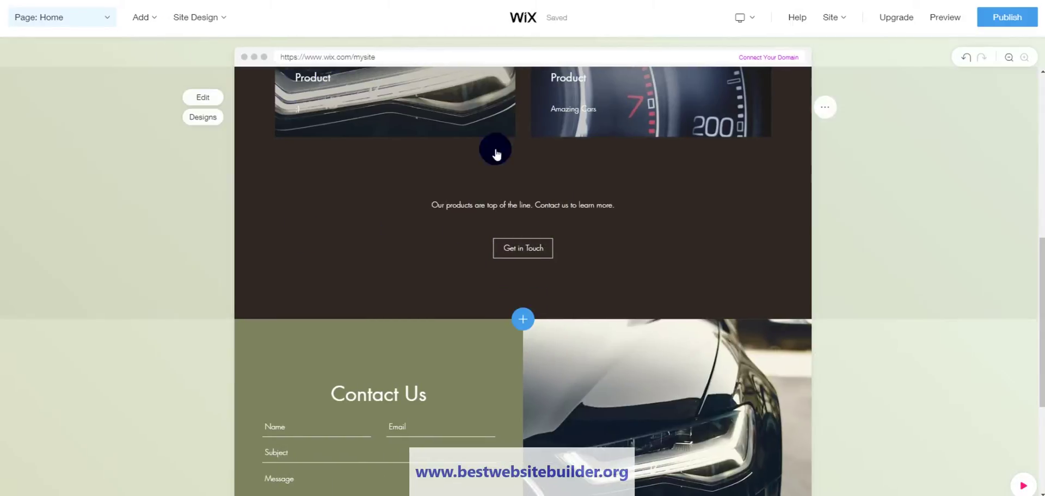
Return to the top of the Home page and open the website preview
scroll(605, 228, "up", 4)
scroll(603, 228, "up", 1)
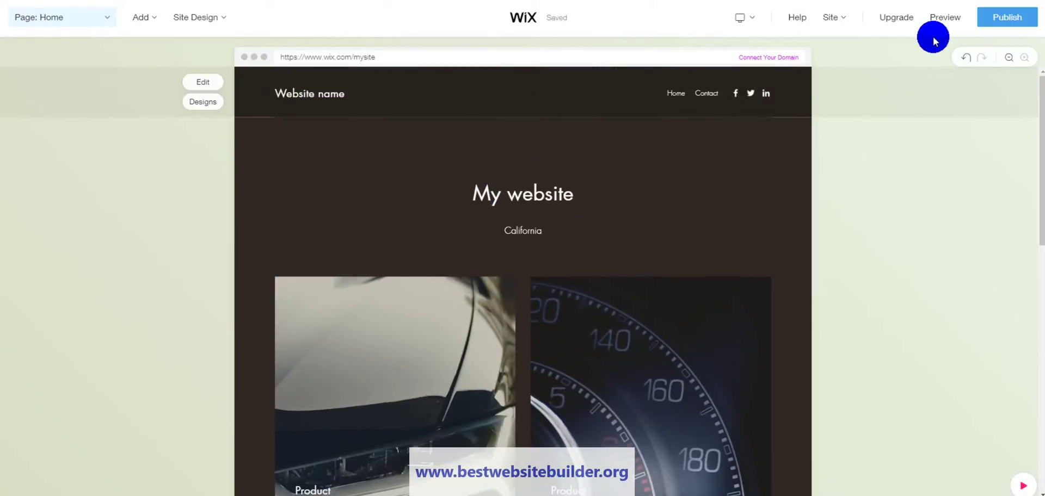
mouse_move(903, 18)
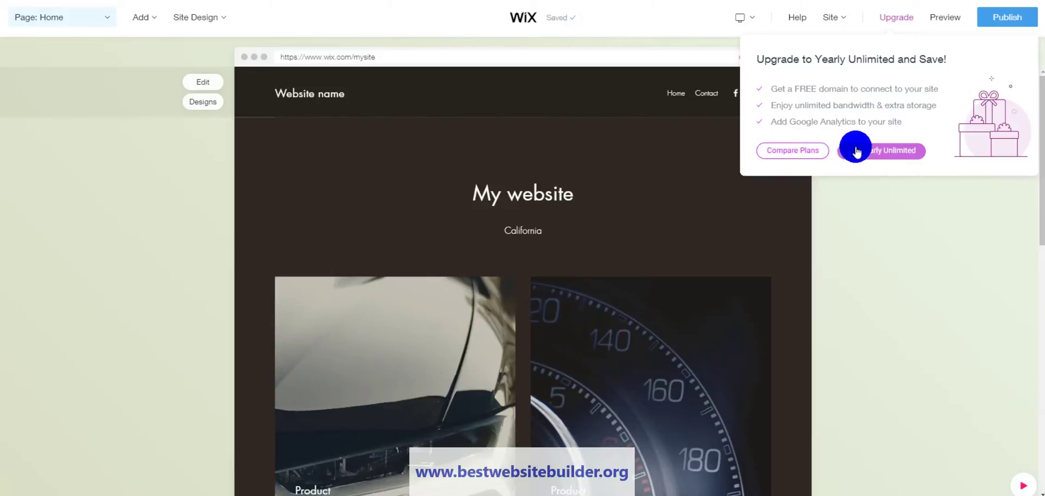
left_click(942, 20)
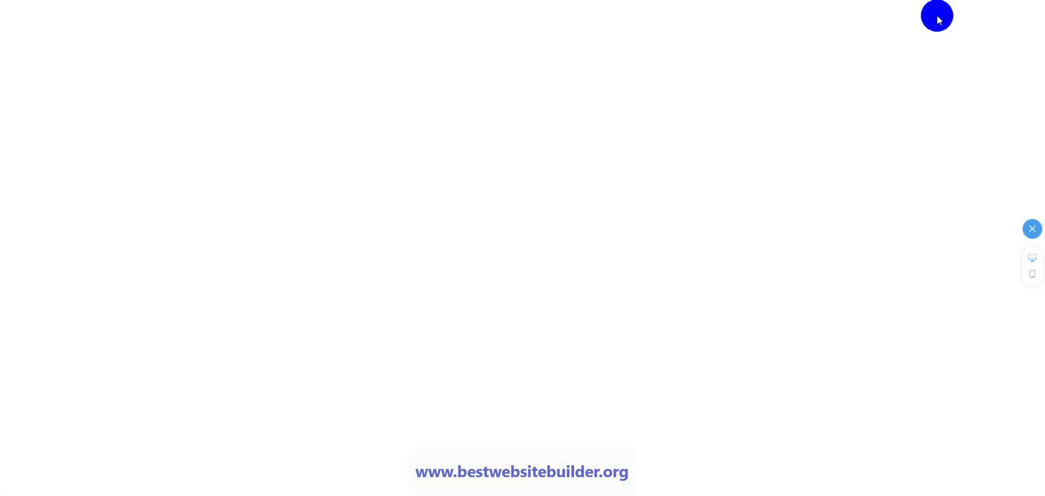